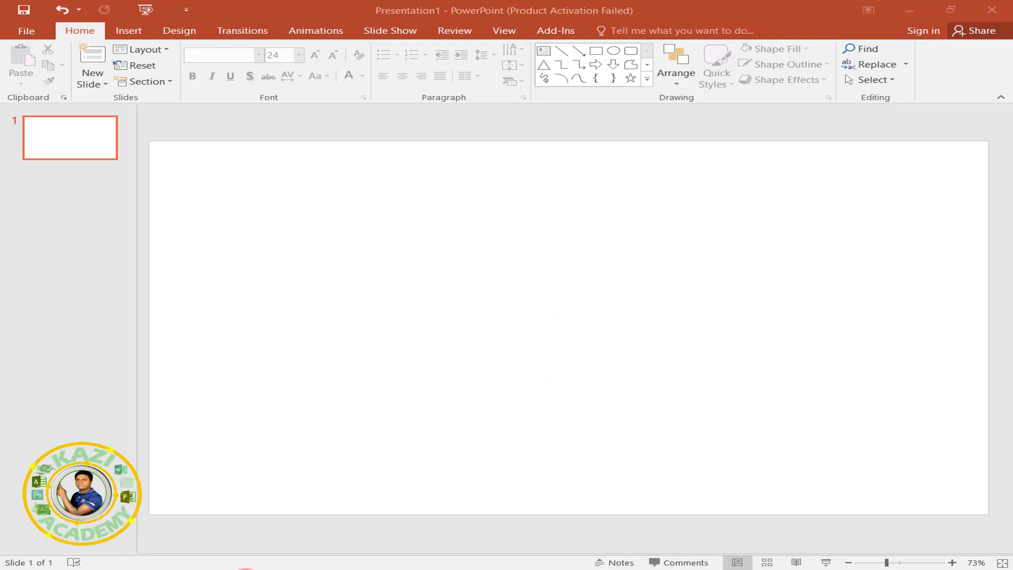
- Bring up File Explorer at Quick access from the taskbar
click(245, 569)
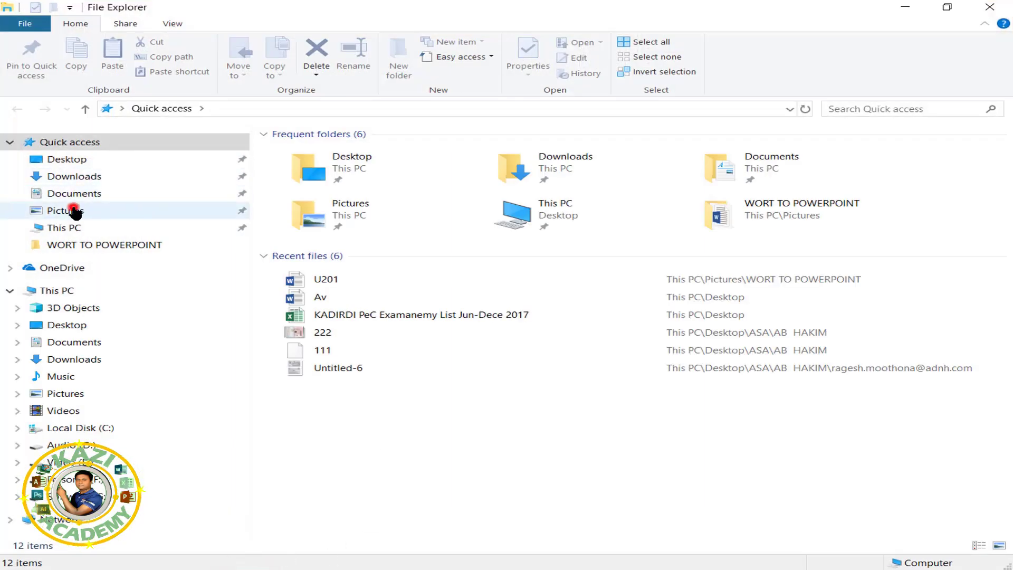
- Browse to Pictures > WORT TO POWERPOINT, switch to extra large icons, and open U201 in Word
click(53, 211)
double_click(627, 379)
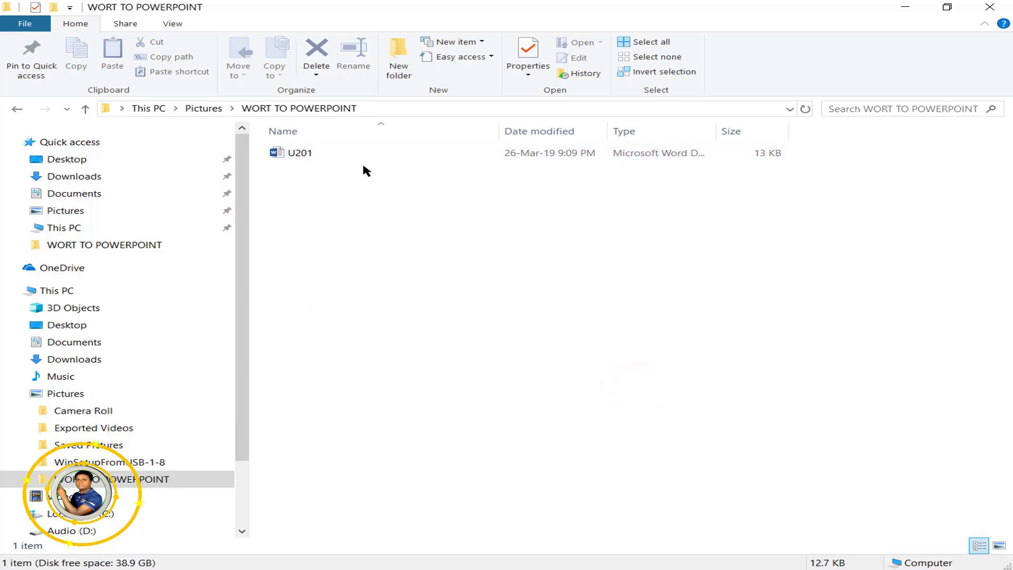
click(173, 23)
click(193, 44)
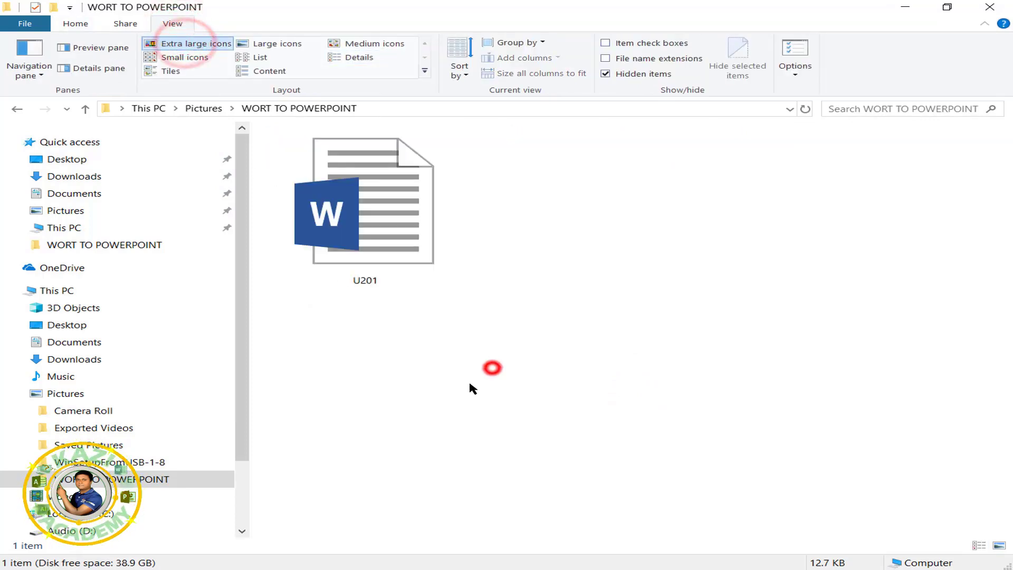
right_click(410, 226)
click(453, 92)
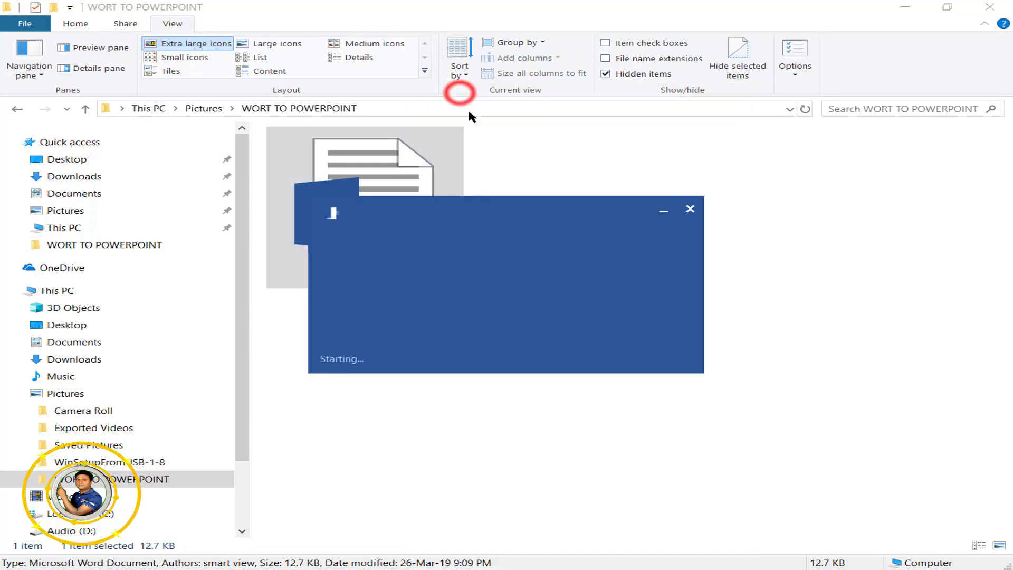
- Scroll through the KAZI ACADEMY table in U201 to view rows 01–30
scroll(561, 364, down, 3)
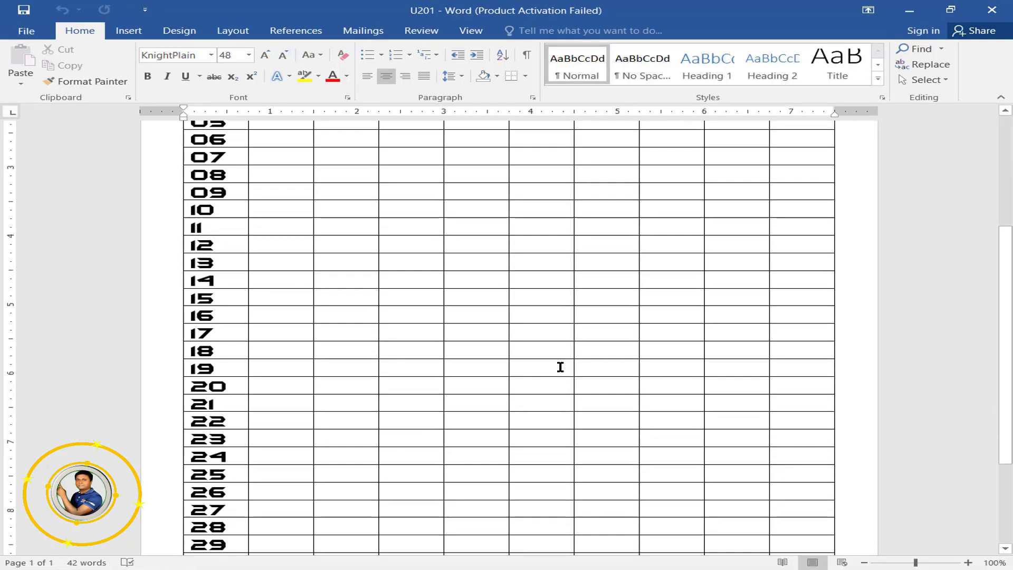
scroll(559, 366, down, 2)
scroll(559, 367, down, 1)
ctrl+scroll(560, 370, down, 2)
ctrl+scroll(562, 377, down, 1)
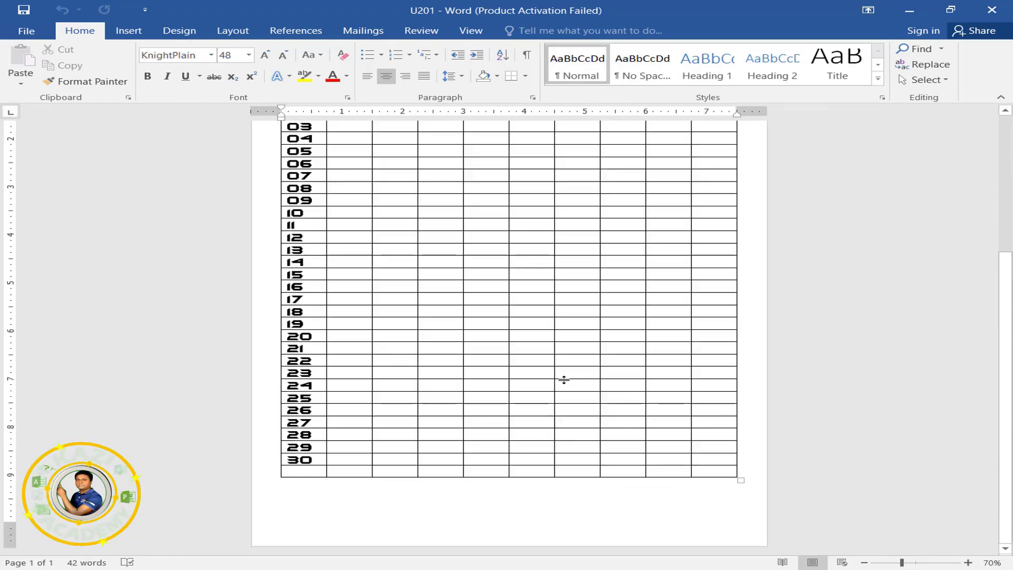
ctrl+scroll(563, 377, down, 2)
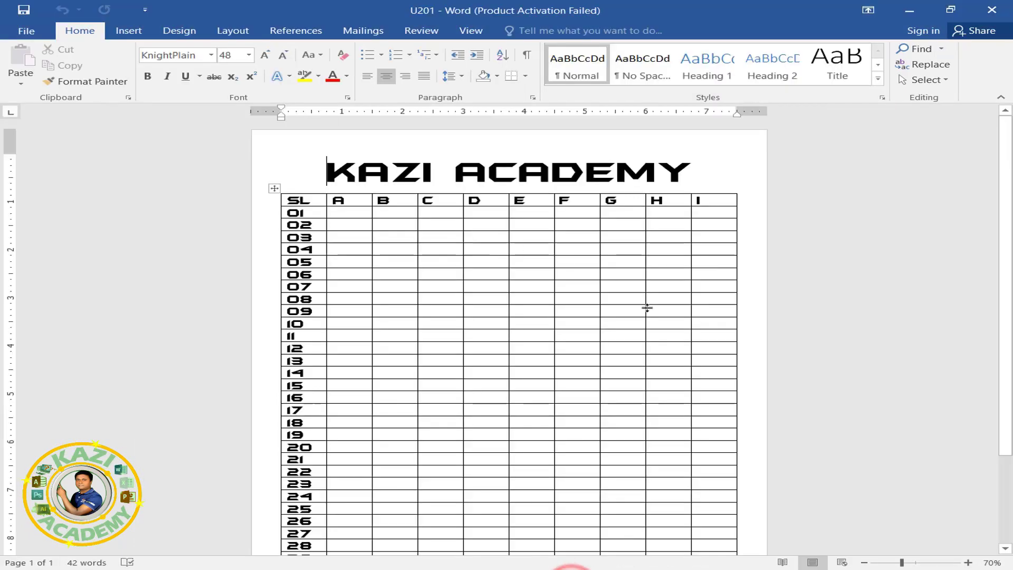
scroll(617, 310, down, 3)
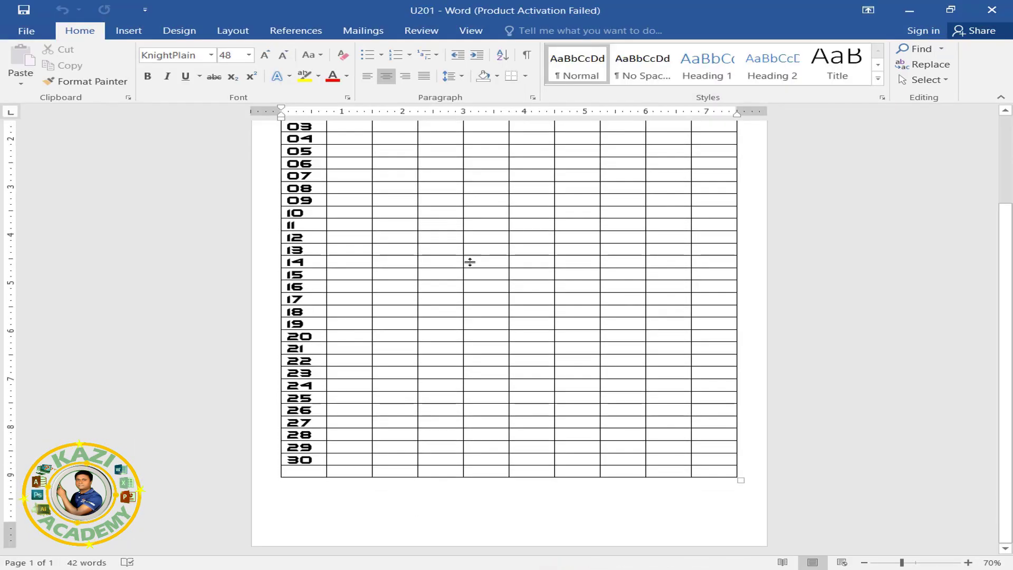
scroll(552, 316, up, 3)
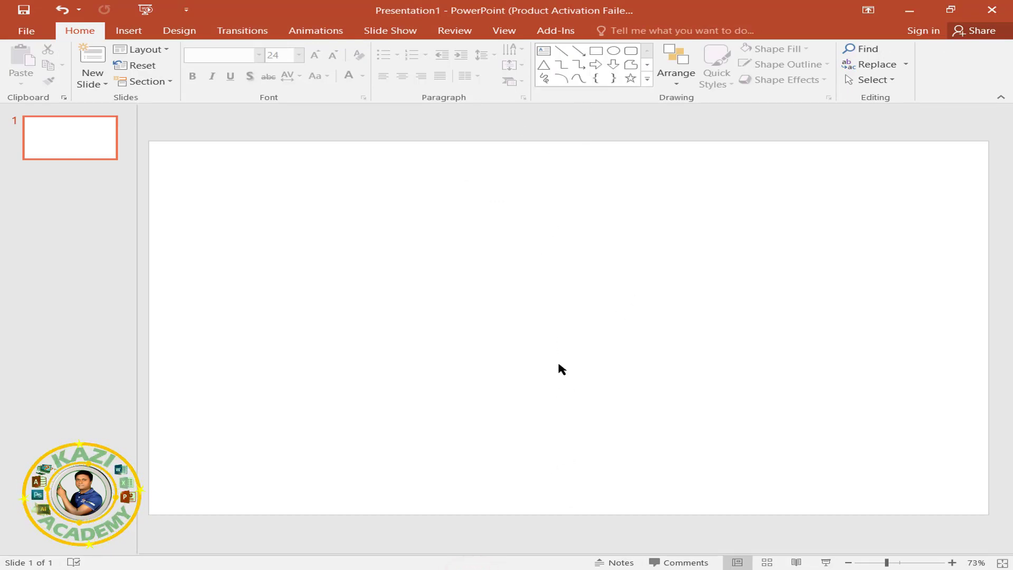
- Set a custom portrait Letter Paper (8.5x11 in) slide size, scaling content with Ensure Fit
click(181, 35)
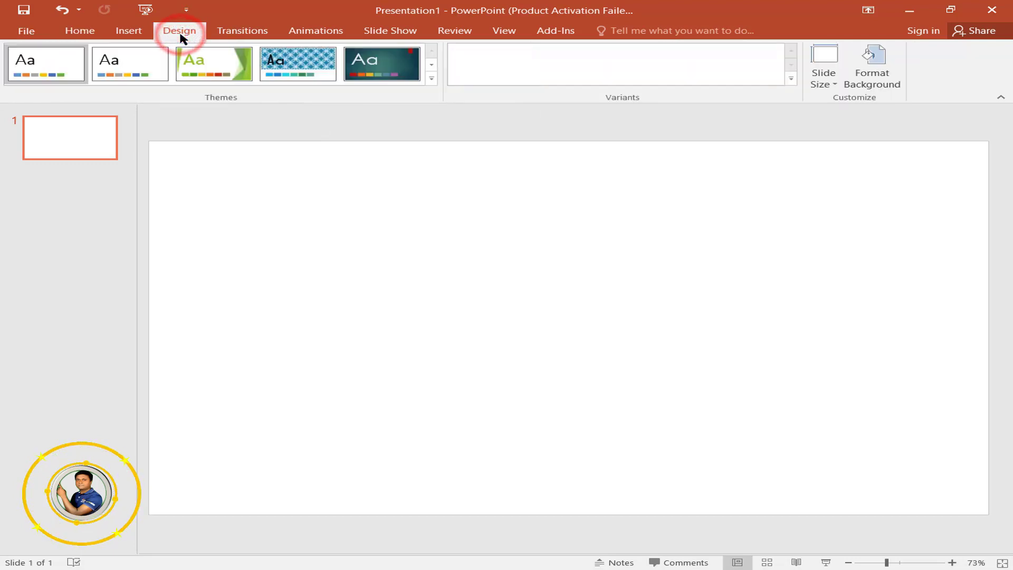
click(833, 89)
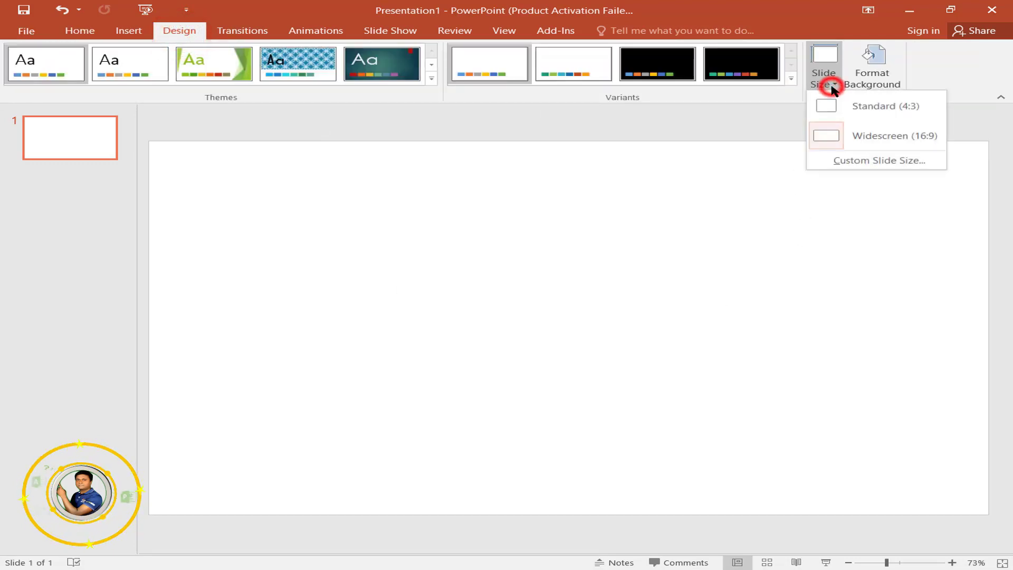
click(896, 164)
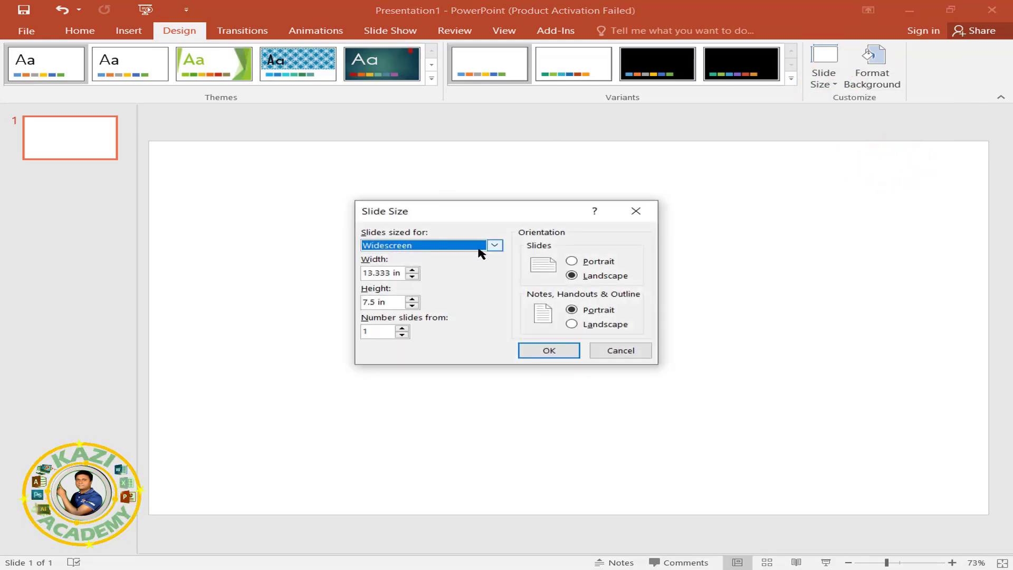
click(499, 245)
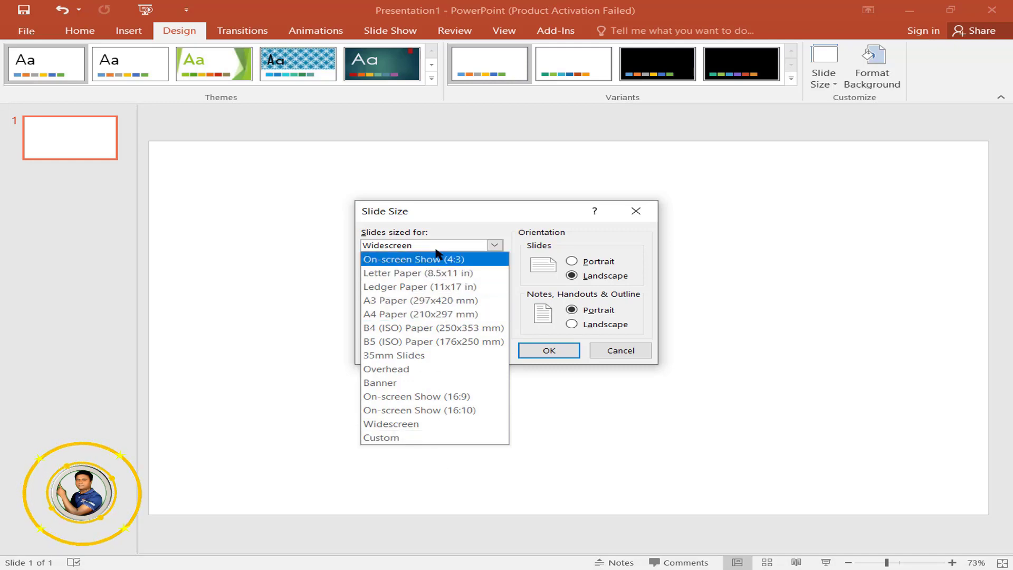
click(394, 274)
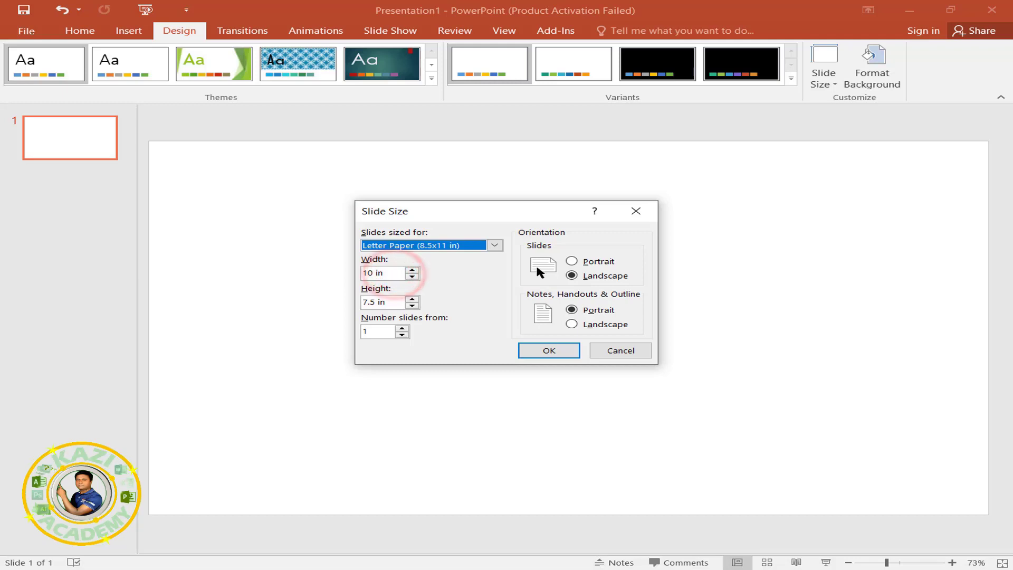
click(574, 261)
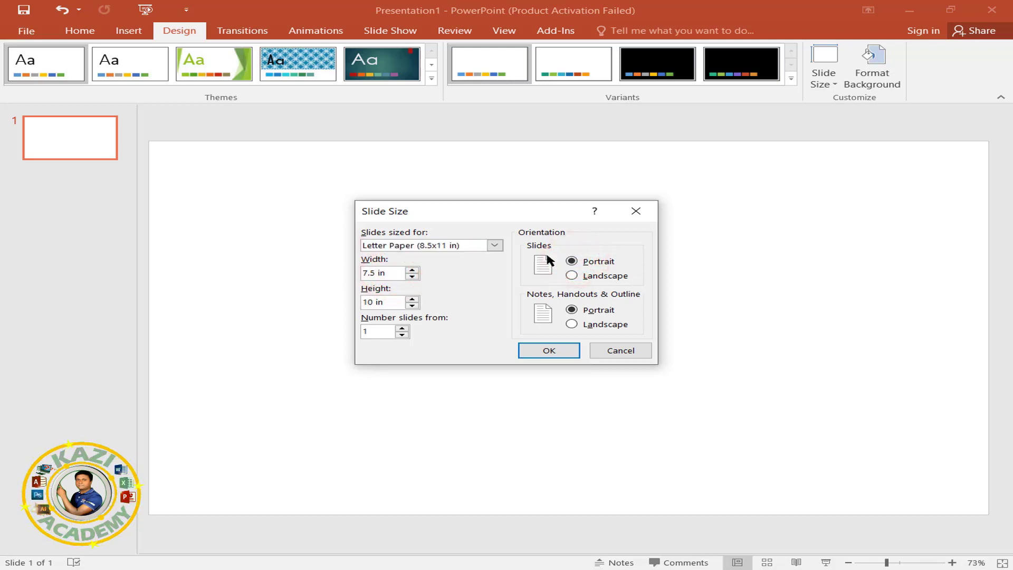
click(550, 351)
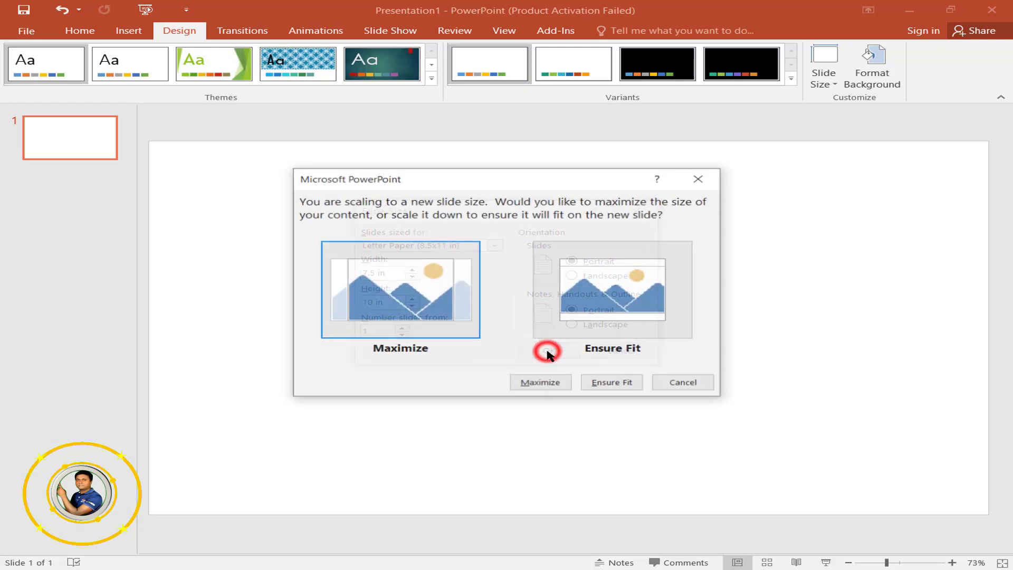
click(628, 302)
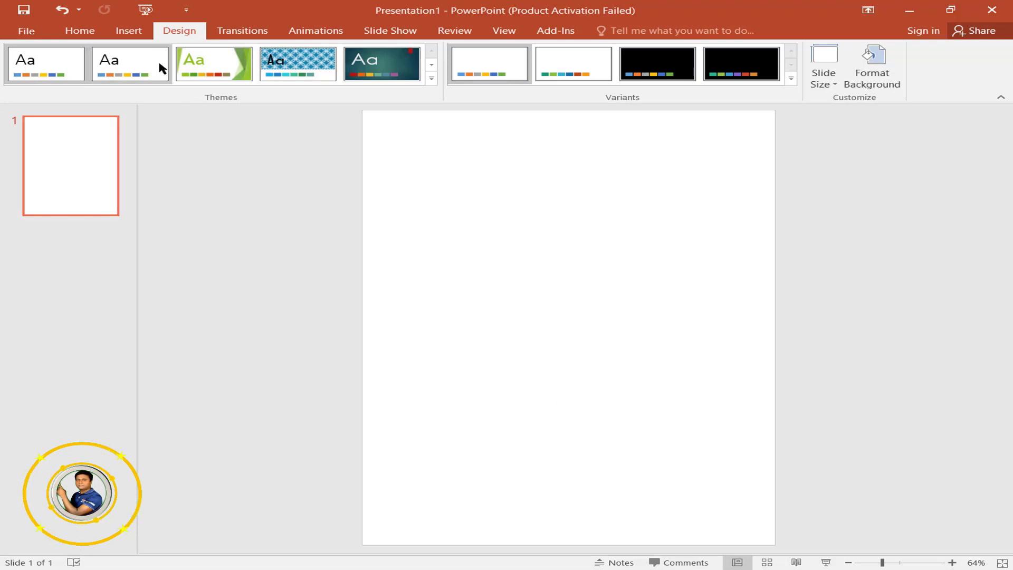
- Switch to the Insert tab to reach the Object command
click(136, 31)
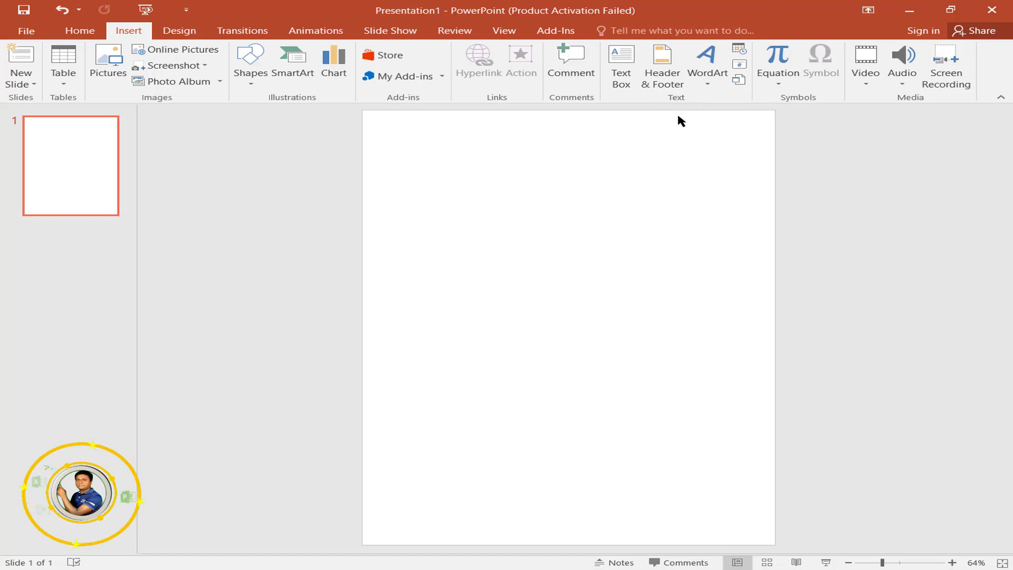
click(680, 119)
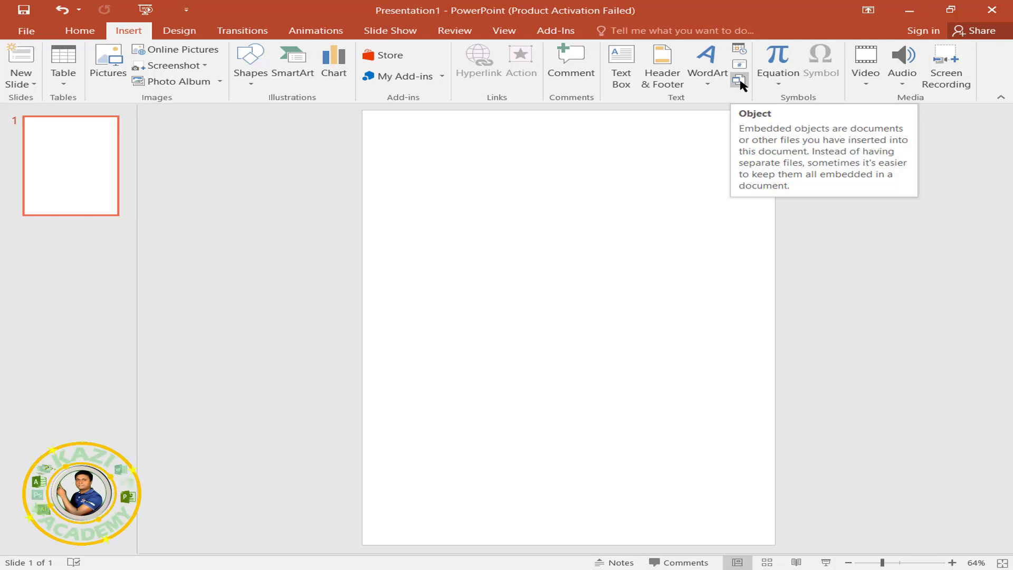
- Open the Insert Object dialog and move it up and to the right
click(740, 80)
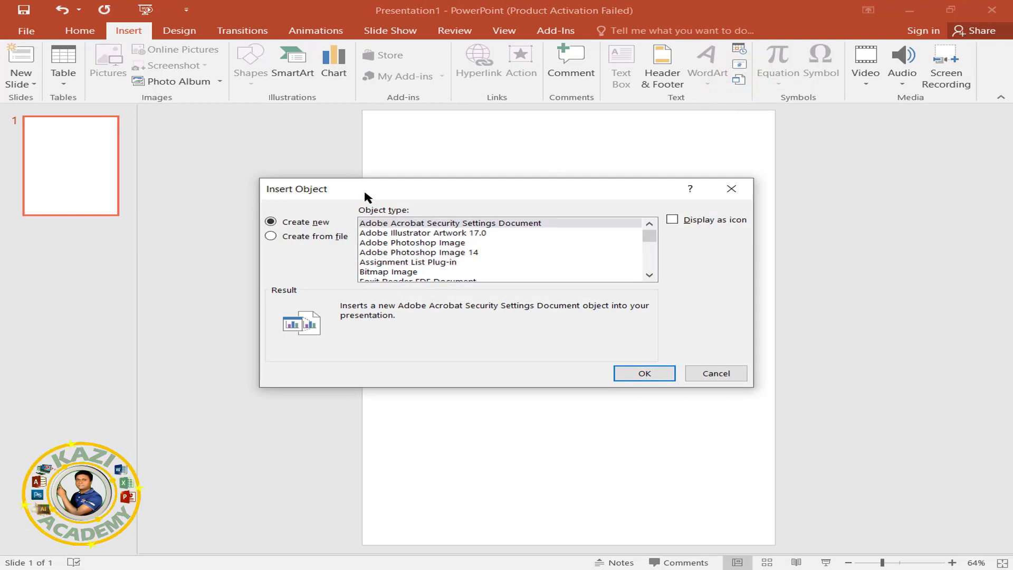
drag(374, 190, 469, 153)
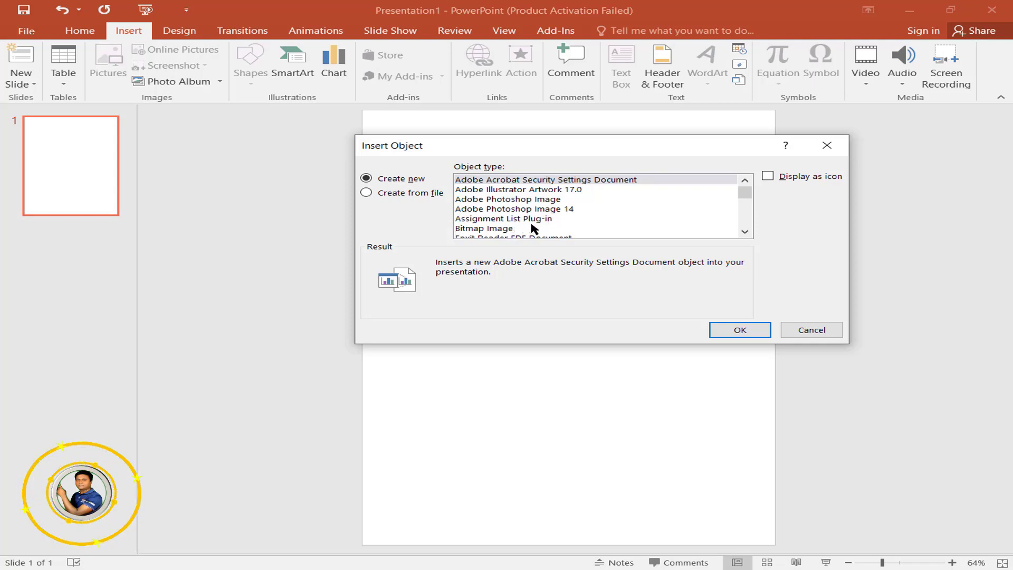
- Scroll the Object type list and select Microsoft Word Document
click(490, 229)
scroll(491, 230, down, 1)
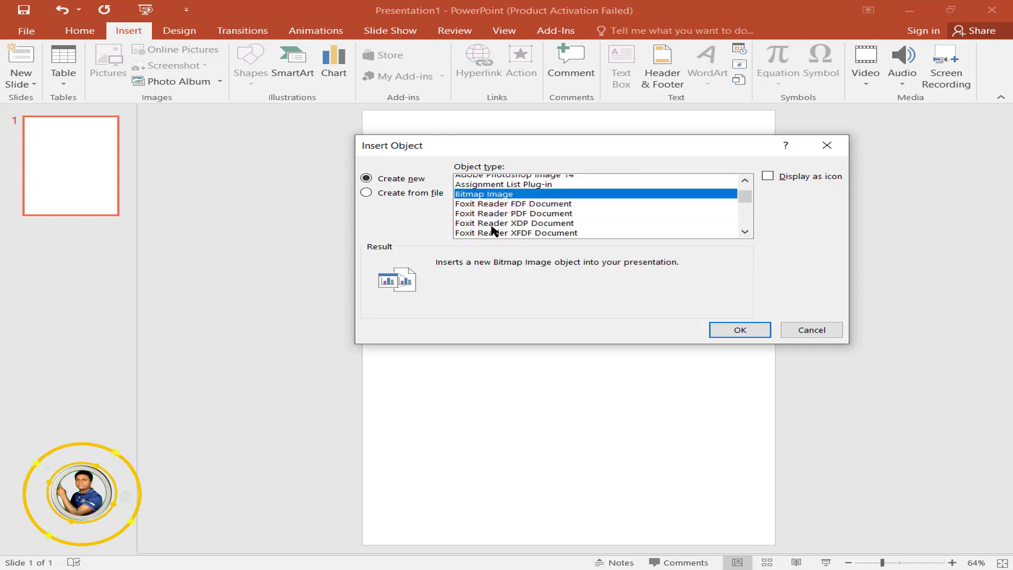
scroll(491, 230, down, 1)
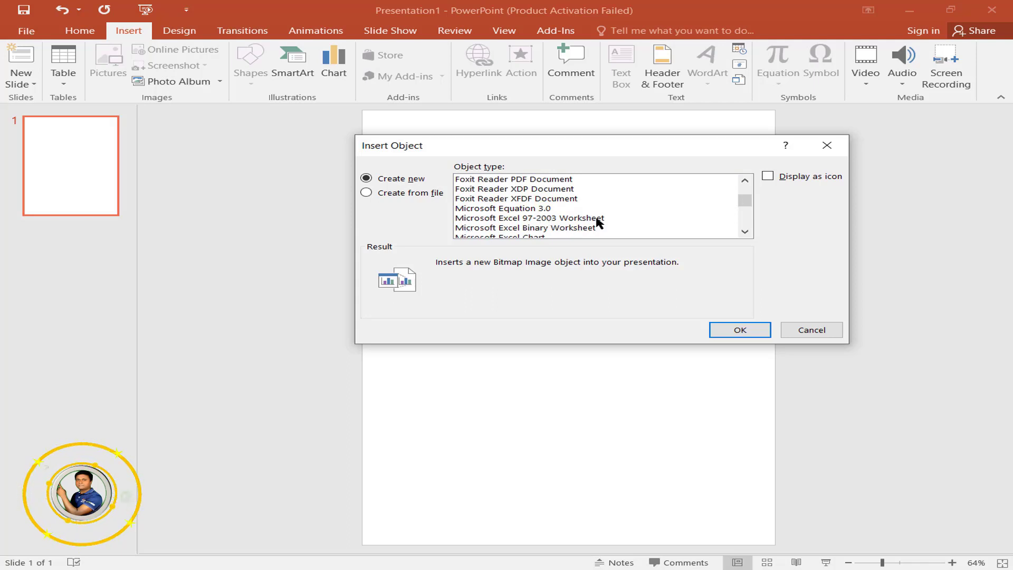
scroll(540, 226, down, 1)
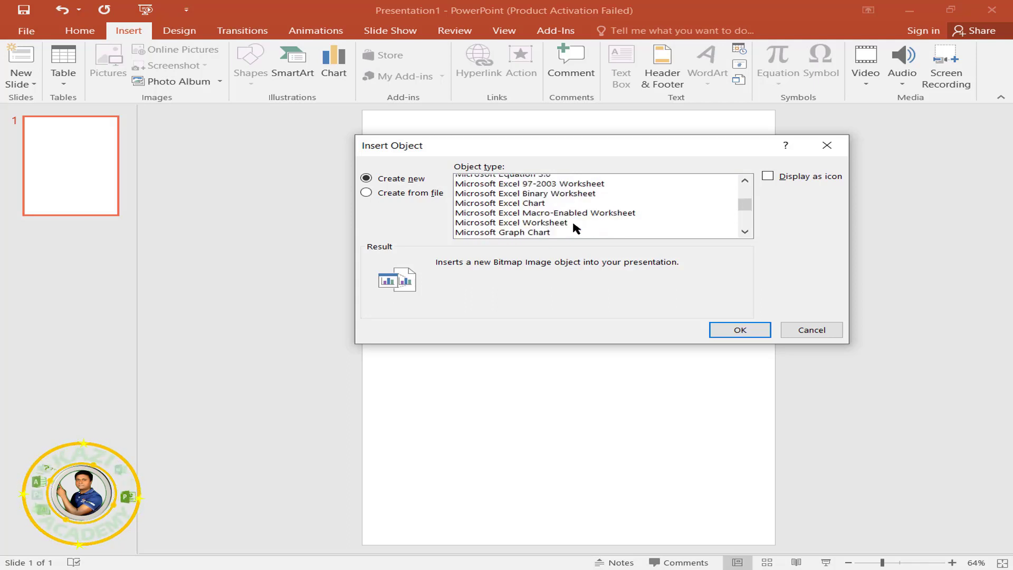
scroll(575, 227, down, 1)
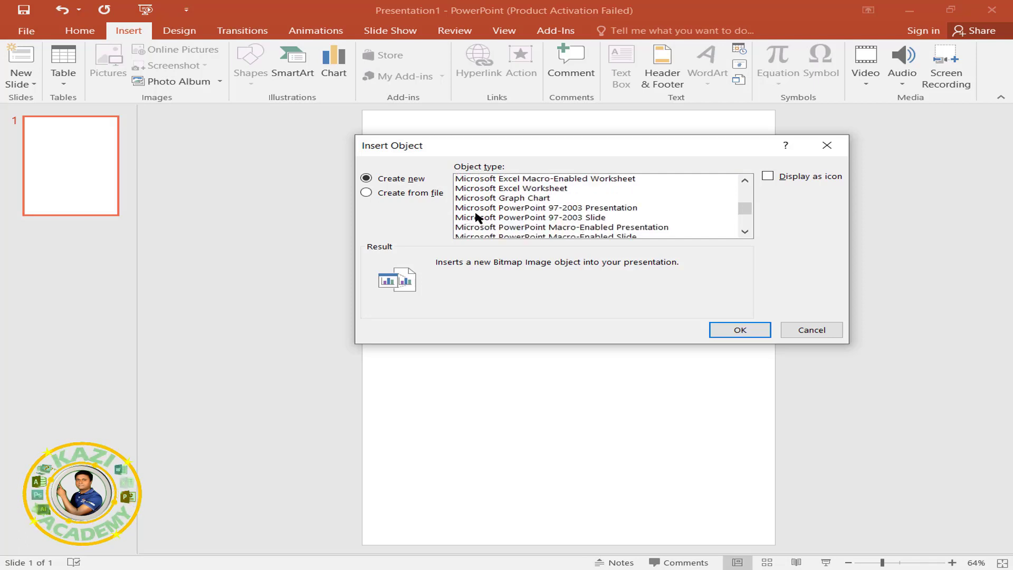
scroll(611, 225, down, 1)
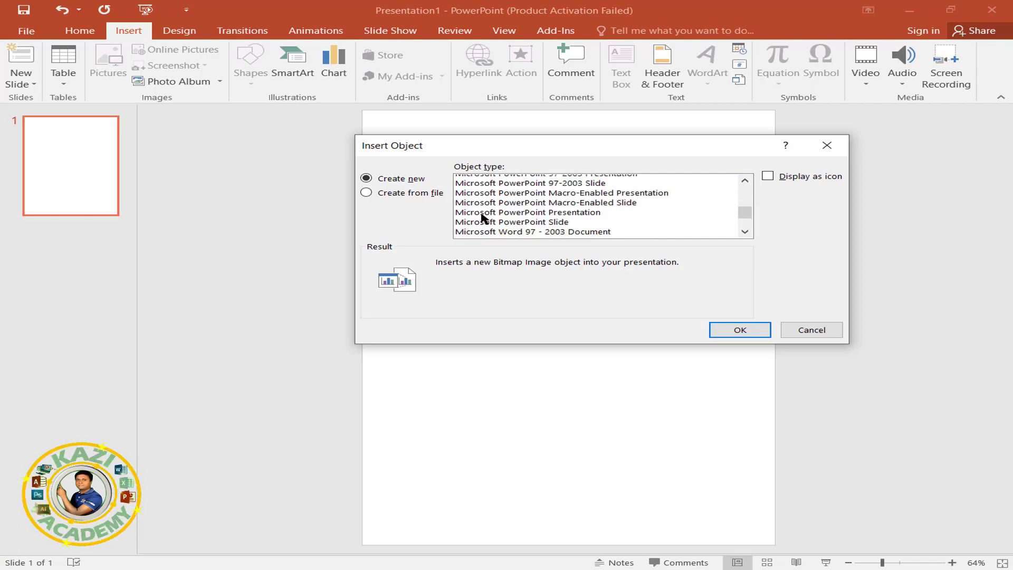
click(570, 213)
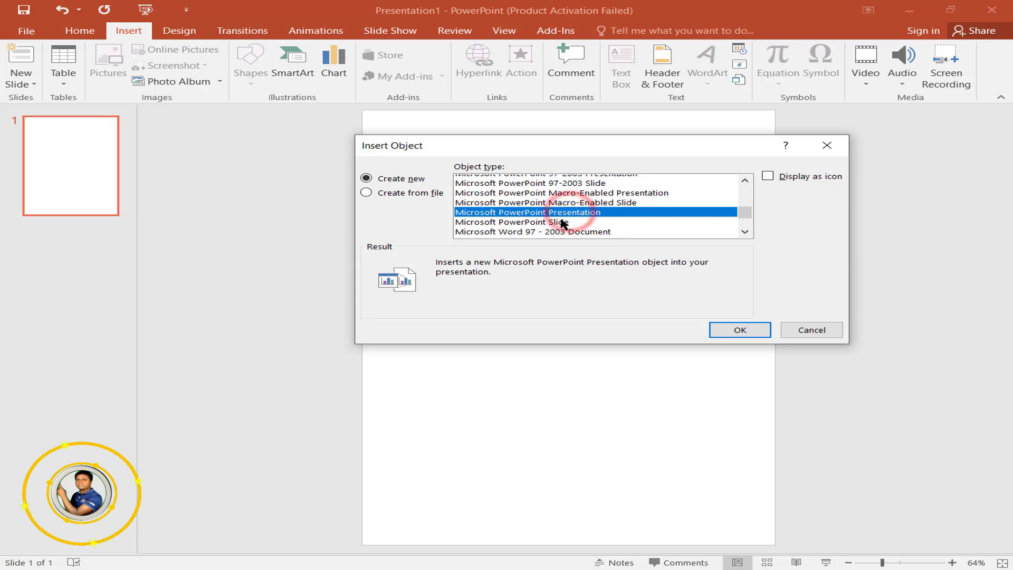
click(555, 222)
scroll(636, 235, down, 1)
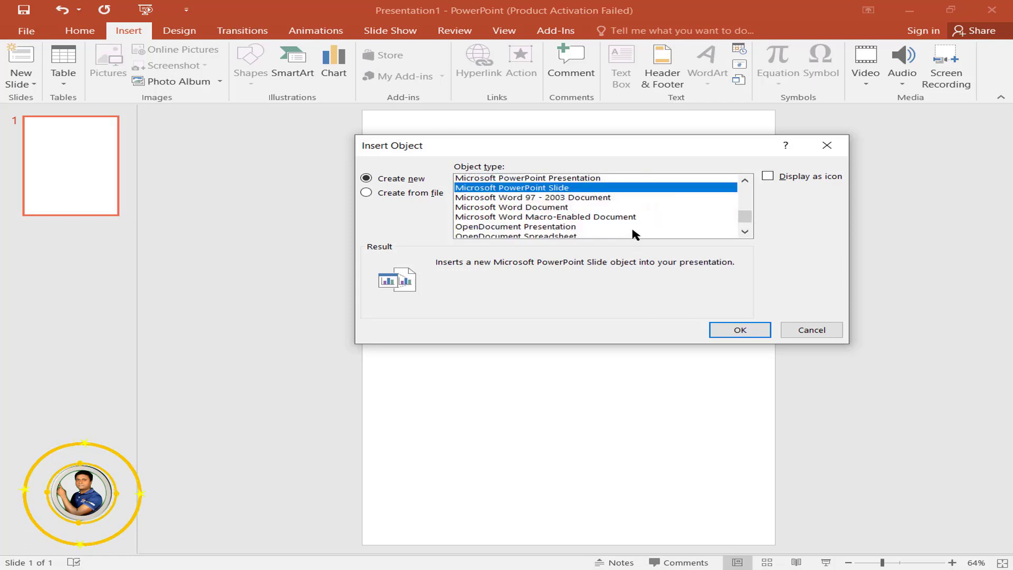
click(523, 199)
click(572, 208)
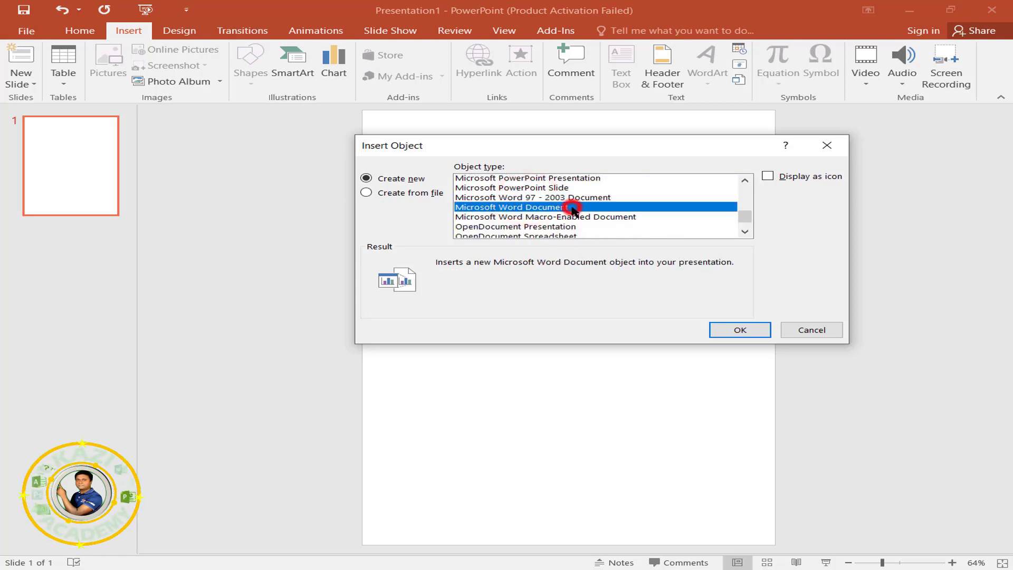
- Compare the OpenDocument and WordPad types, then settle back on Microsoft Word Document
click(652, 217)
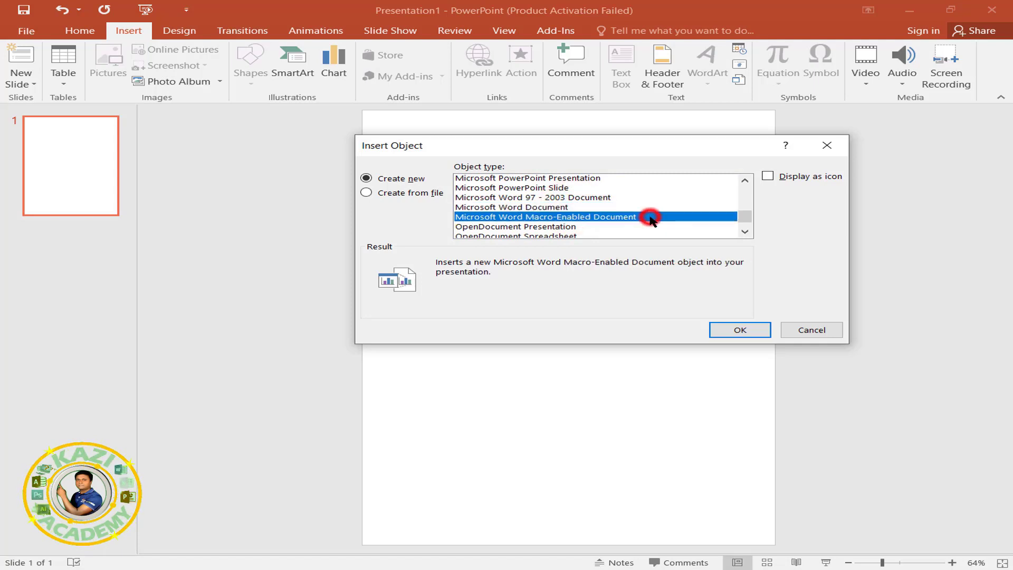
click(651, 226)
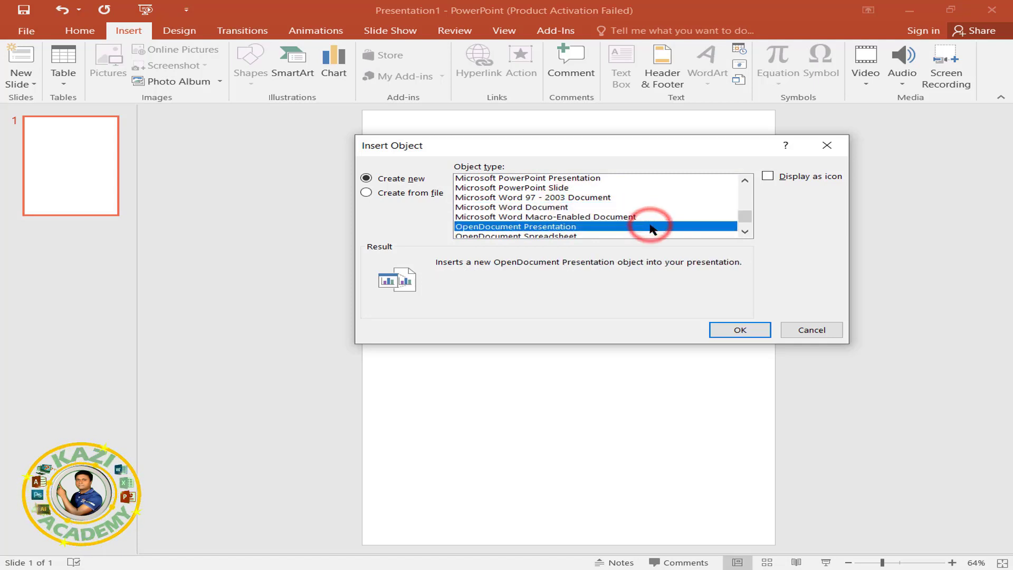
scroll(652, 228, down, 1)
click(648, 206)
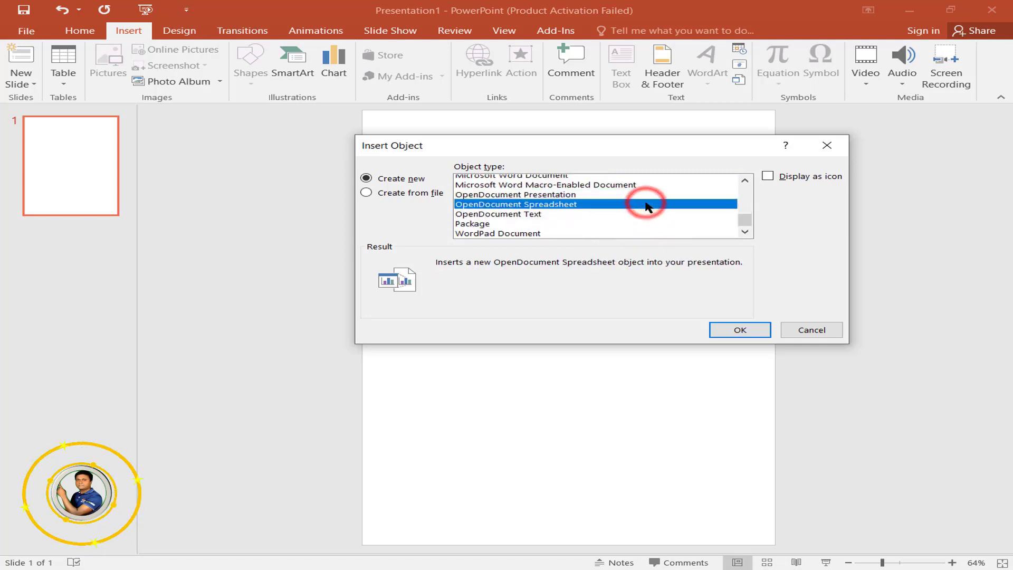
click(636, 215)
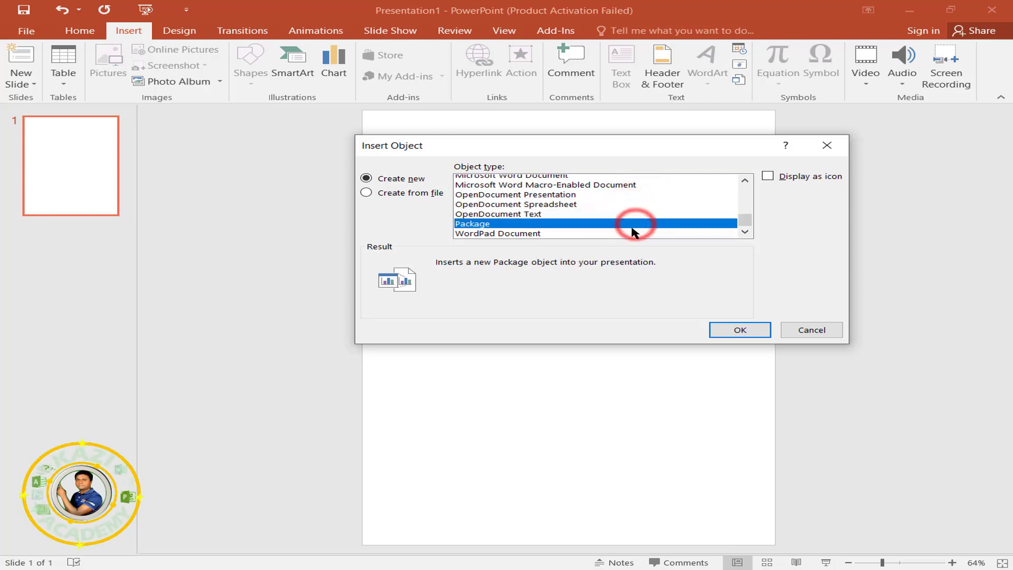
click(609, 235)
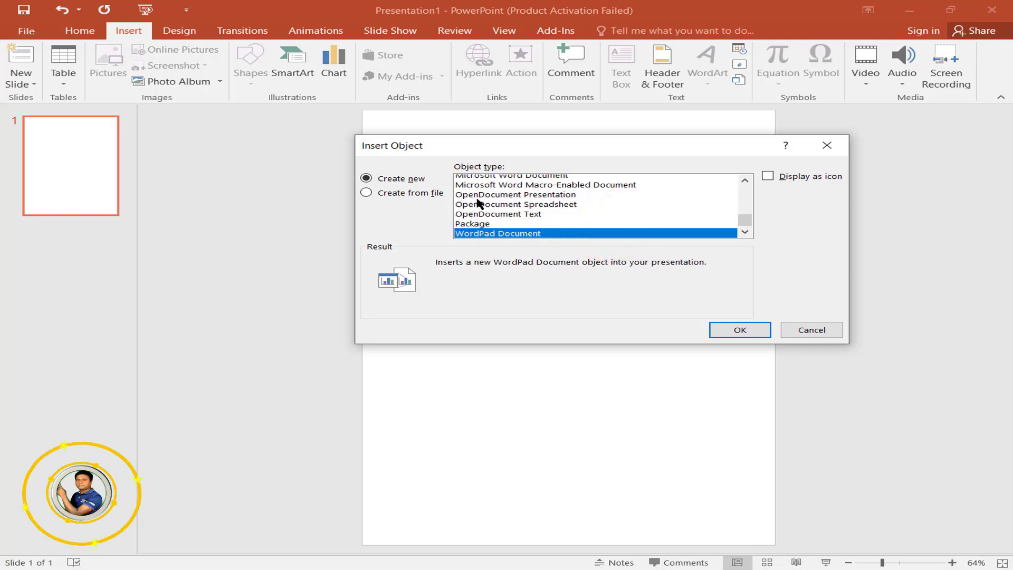
click(521, 216)
scroll(584, 217, up, 1)
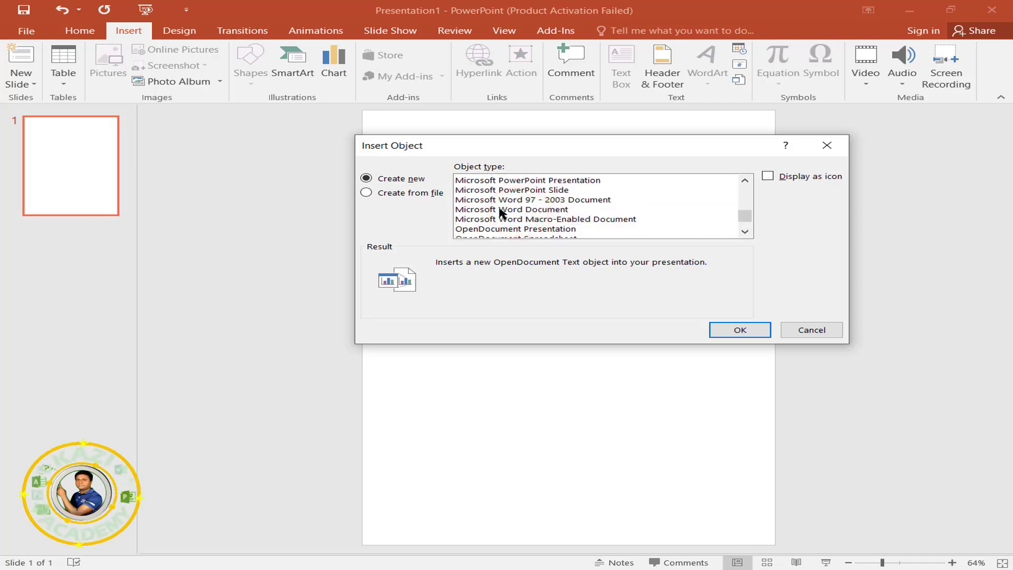
click(549, 210)
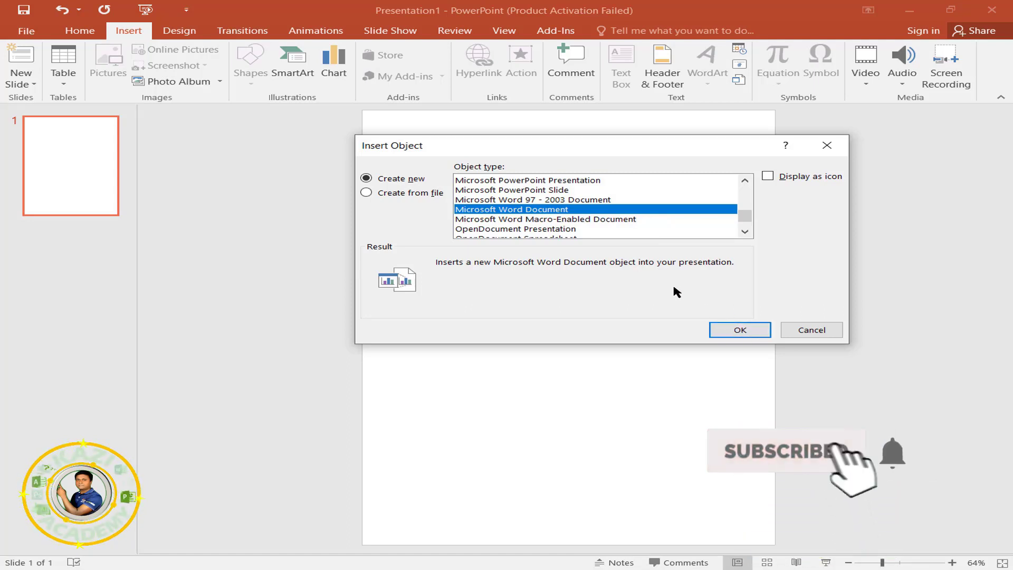
- Leave Display as icon unchecked and switch the dialog to Create from file
click(769, 177)
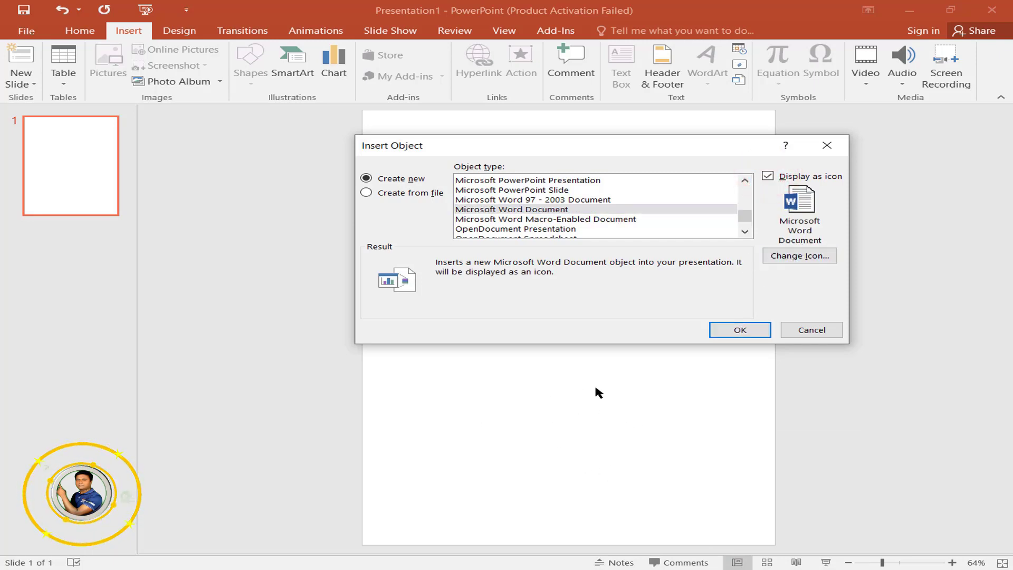
click(768, 176)
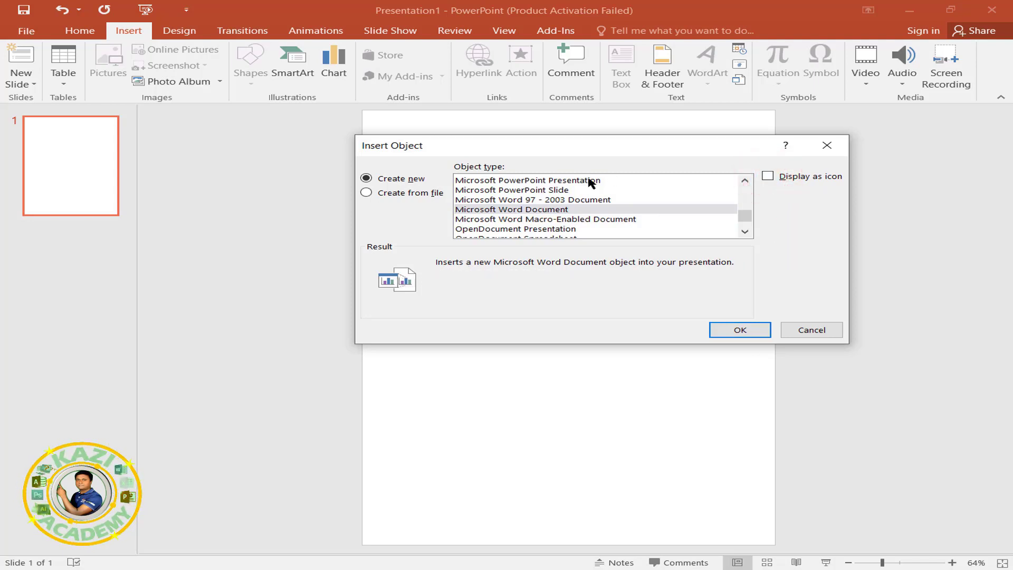
click(367, 193)
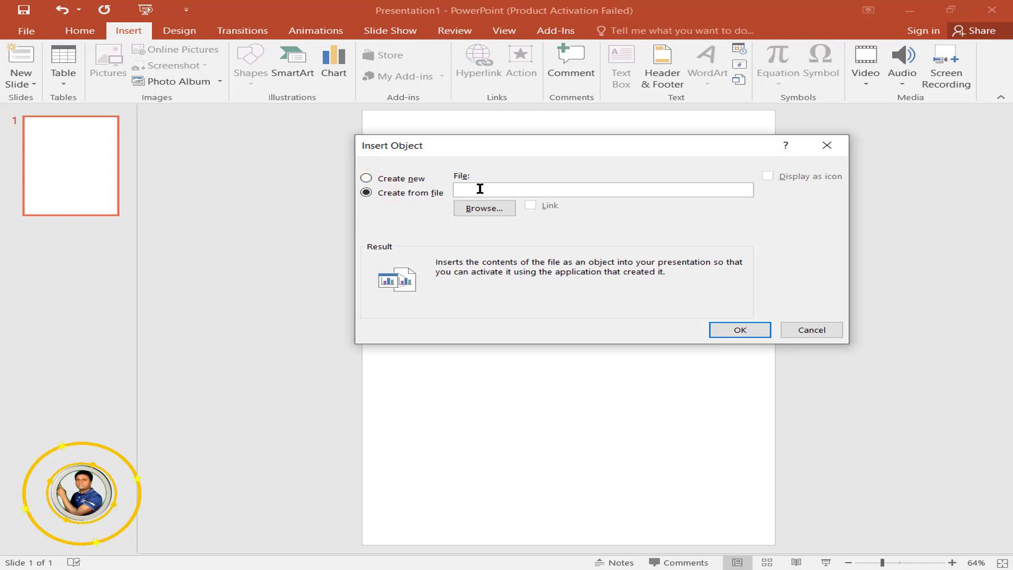
- Browse to Pictures > WORT TO POWERPOINT and embed U201 onto the slide
click(482, 209)
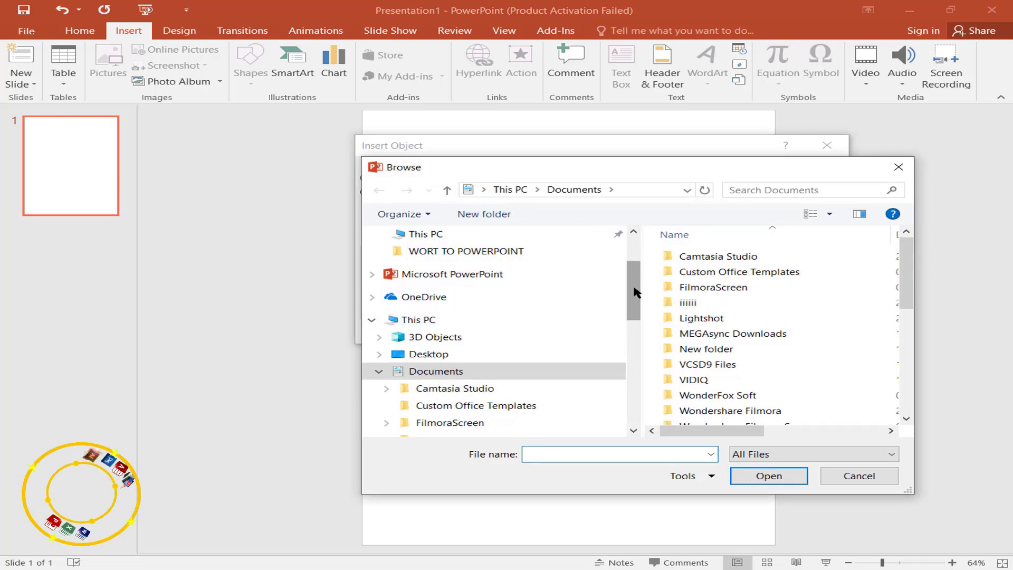
mouse_move(633, 288)
mouse_down()
mouse_move(635, 300)
mouse_move(634, 248)
mouse_up()
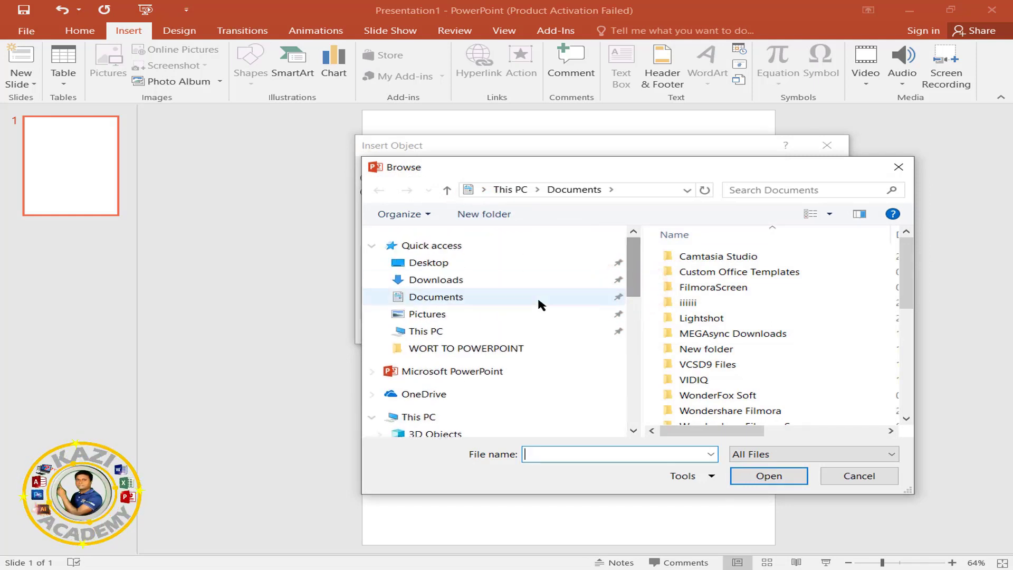
click(429, 315)
scroll(774, 360, down, 5)
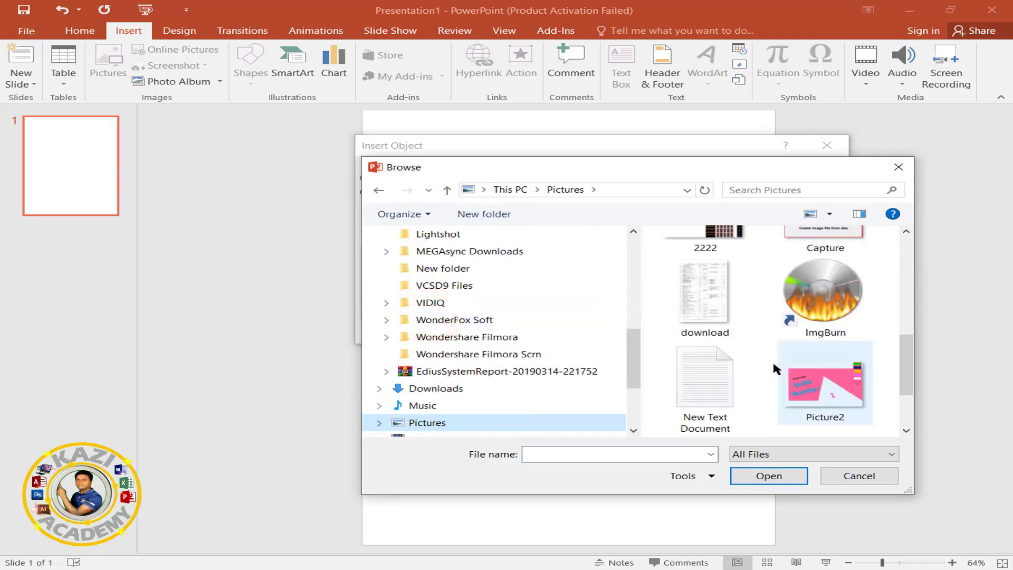
scroll(774, 365, up, 2)
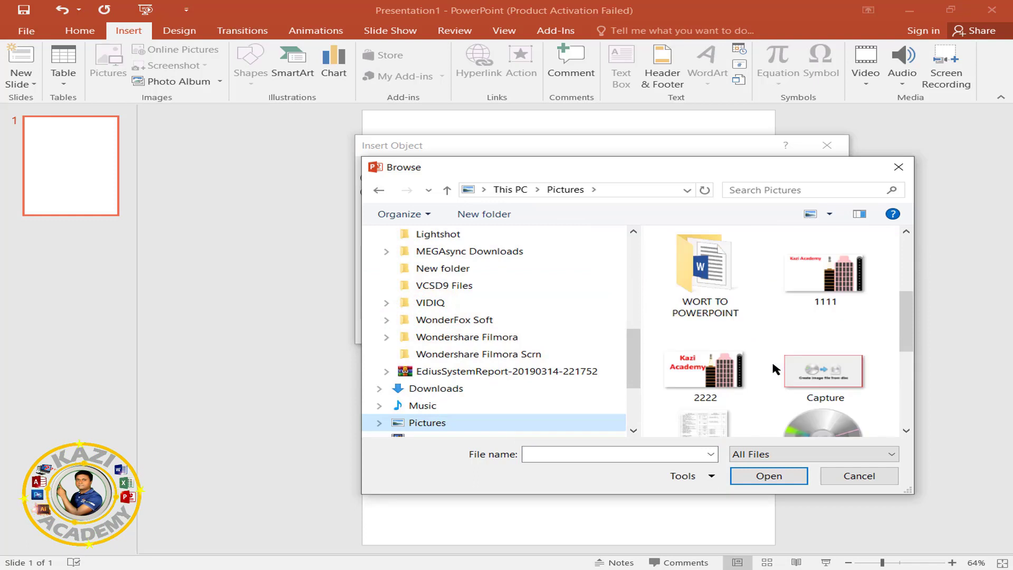
double_click(722, 269)
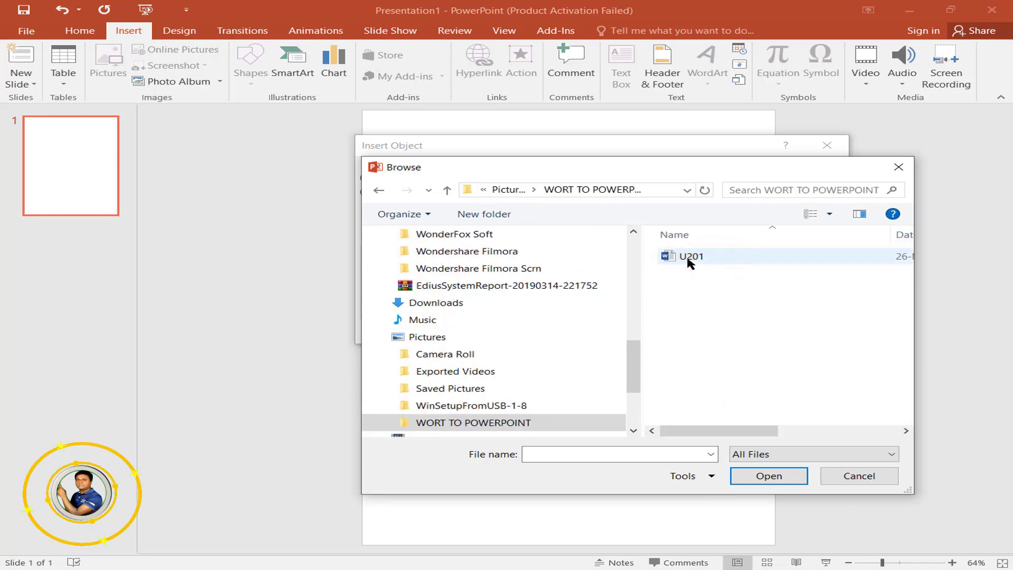
click(688, 259)
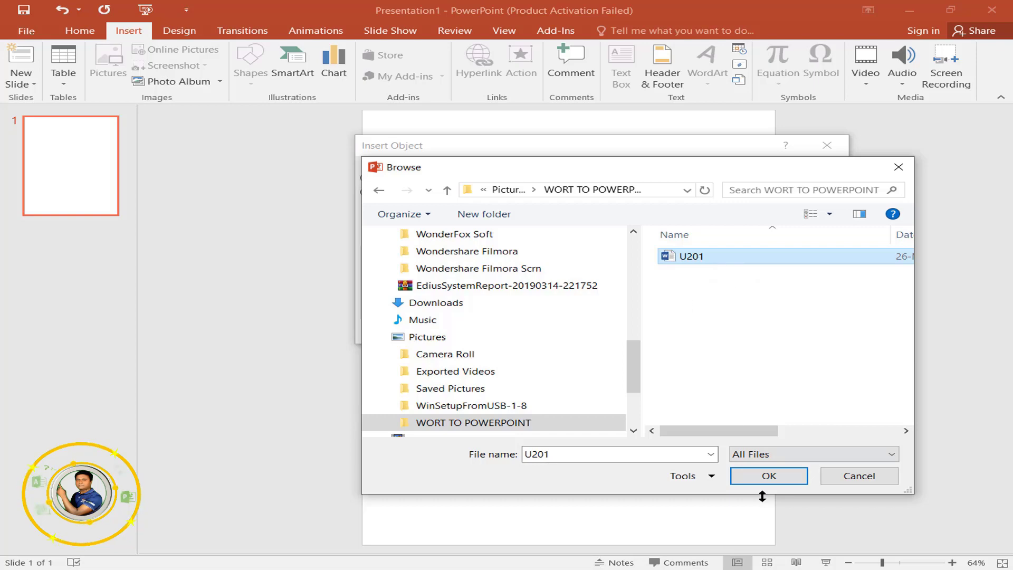
click(769, 476)
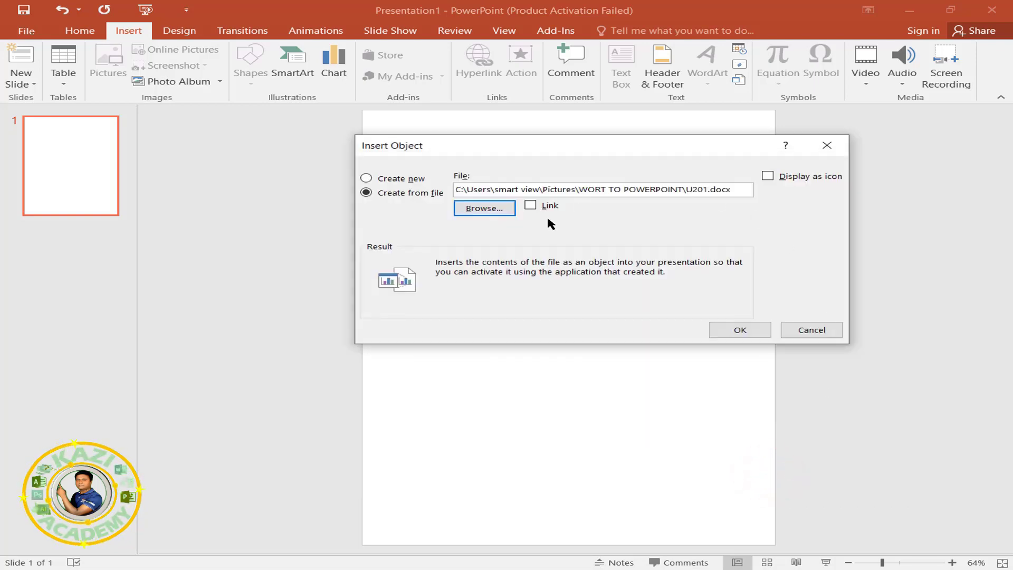
click(753, 330)
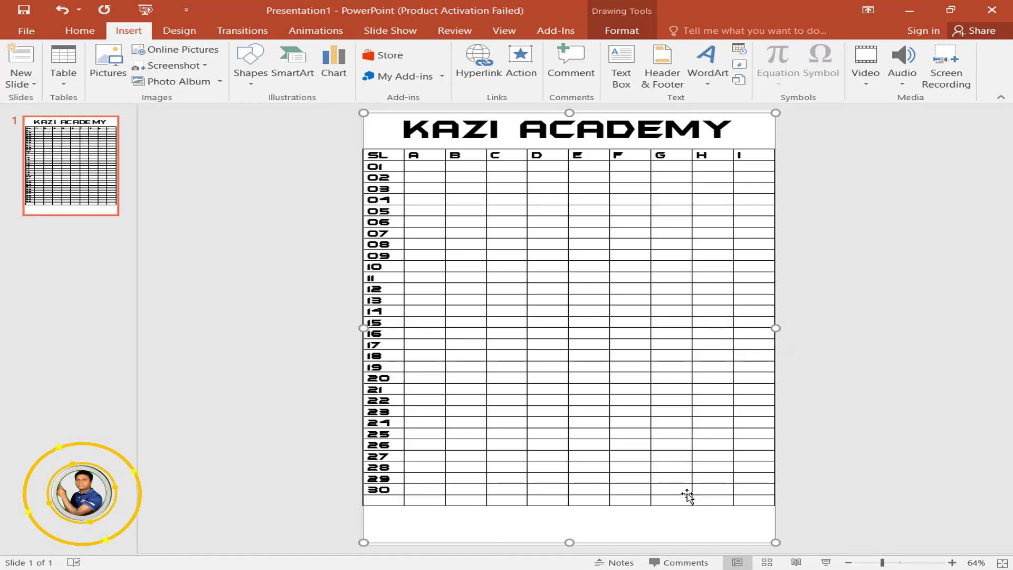
- Centre the embedded table object horizontally and vertically on the slide
scroll(687, 496, down, 2)
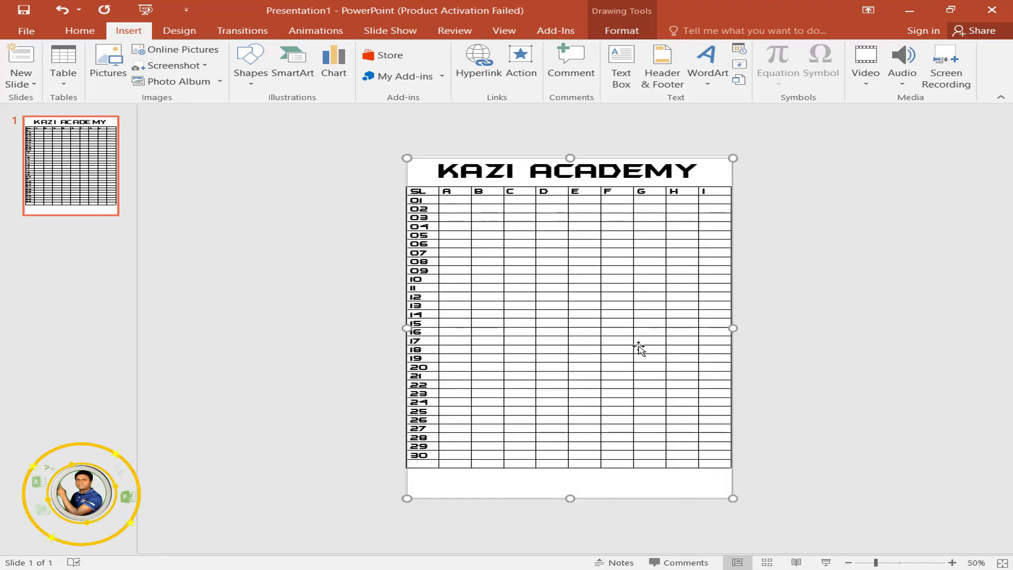
click(619, 32)
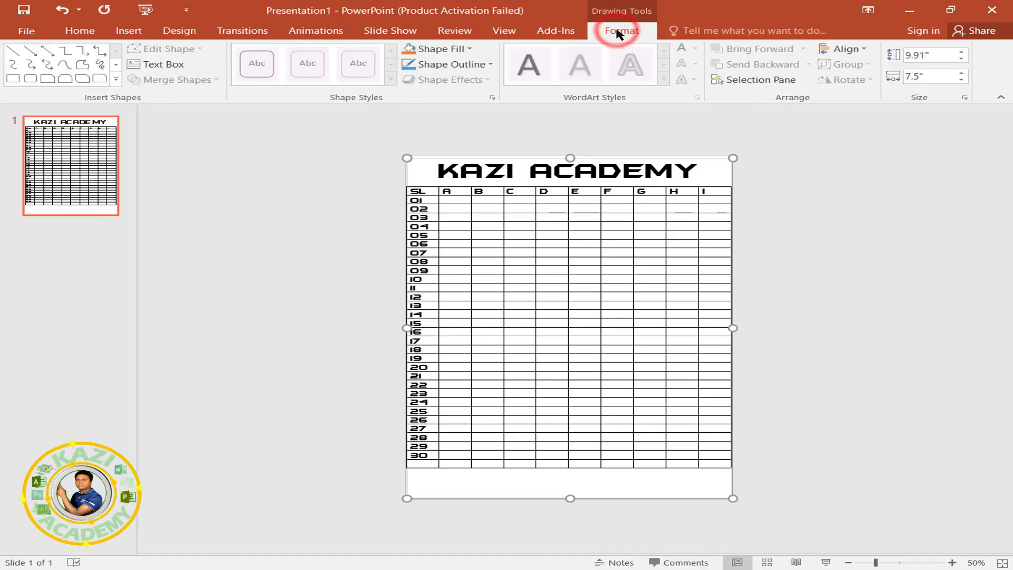
click(830, 50)
click(875, 87)
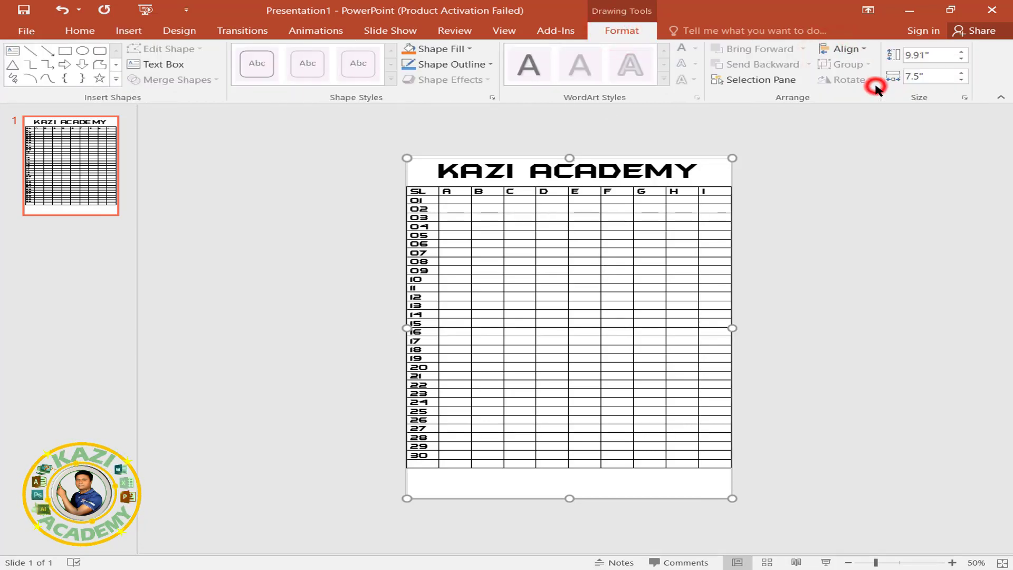
click(847, 48)
click(887, 140)
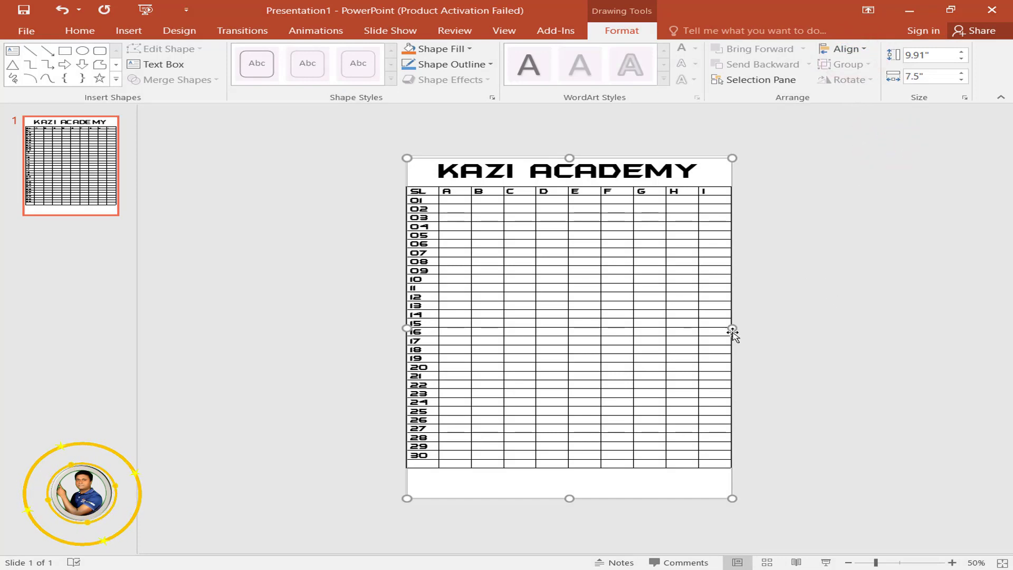
- Resize the object to 7.08 in wide by 9.67 in tall and re-centre it
drag(733, 327, 713, 327)
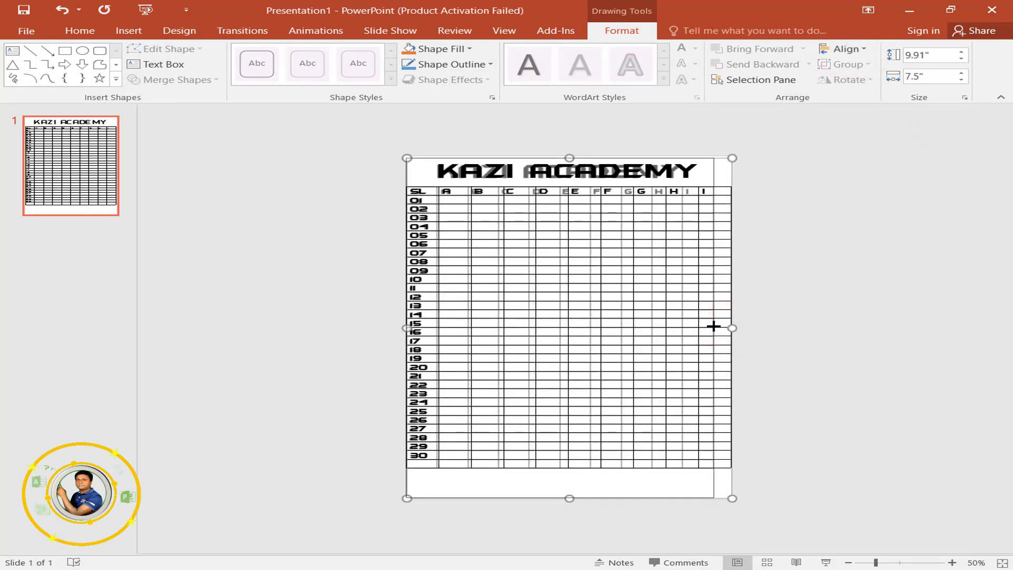
drag(560, 158, 560, 166)
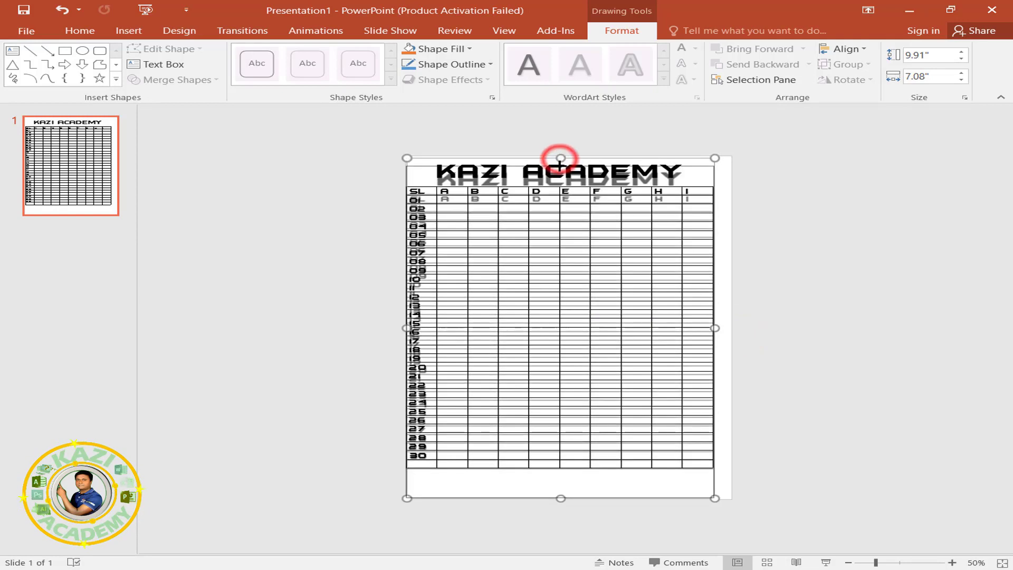
click(846, 49)
click(872, 83)
click(846, 48)
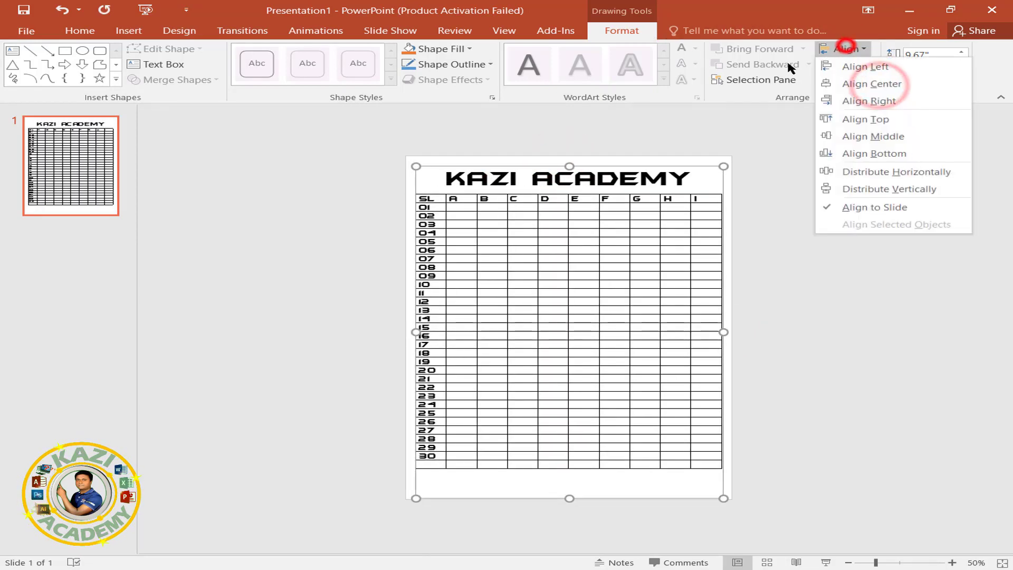
click(881, 138)
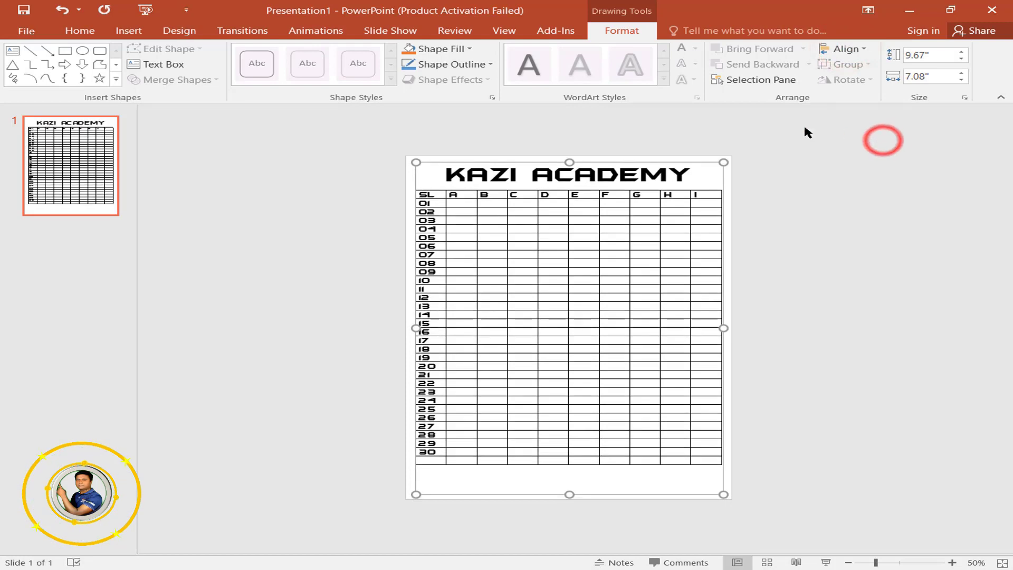
- Undo an accidental nudge that pushed the object partly off the slide
click(497, 255)
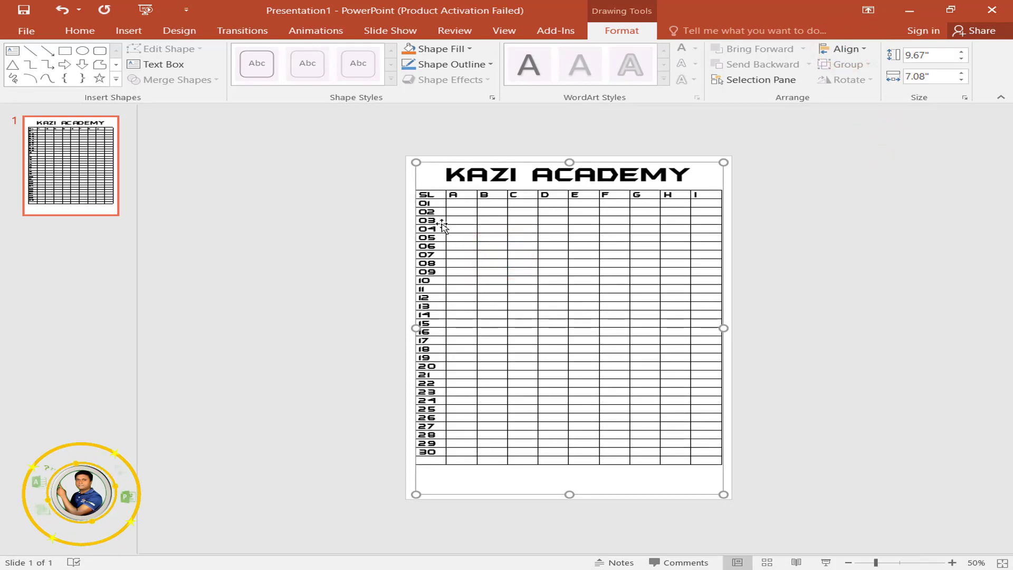
click(459, 206)
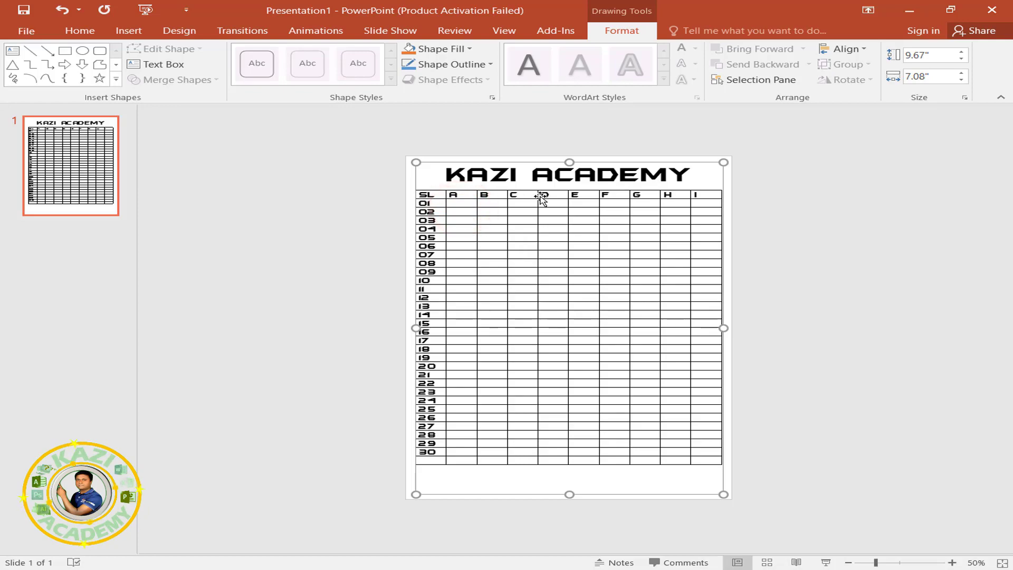
mouse_move(537, 197)
mouse_down()
mouse_move(707, 273)
mouse_move(491, 238)
mouse_move(649, 142)
mouse_move(561, 344)
mouse_move(528, 155)
mouse_move(436, 204)
mouse_move(595, 305)
mouse_move(654, 185)
mouse_move(477, 169)
mouse_move(527, 268)
mouse_move(549, 207)
mouse_move(533, 198)
mouse_move(543, 204)
mouse_up()
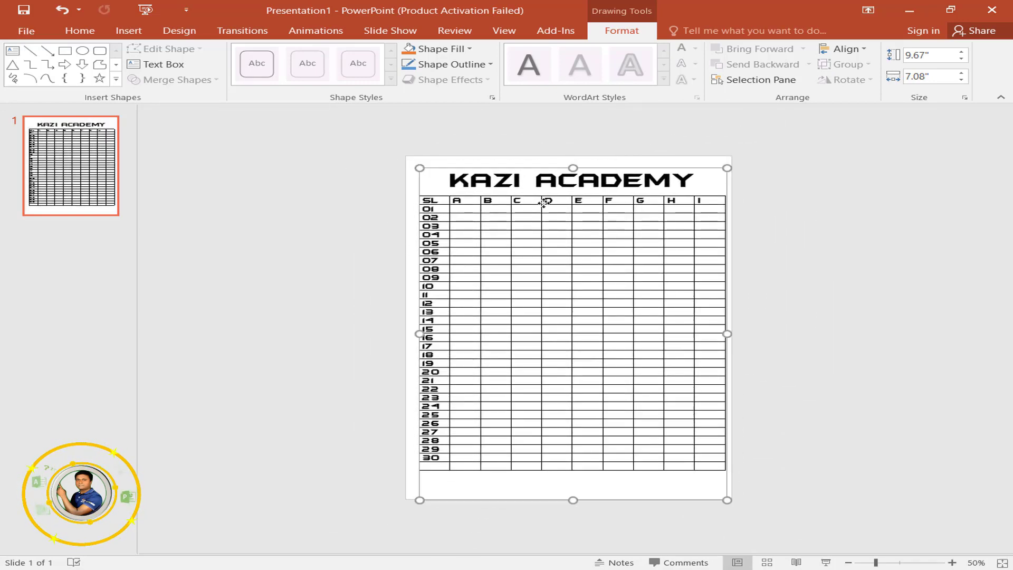
key(ctrl+z)
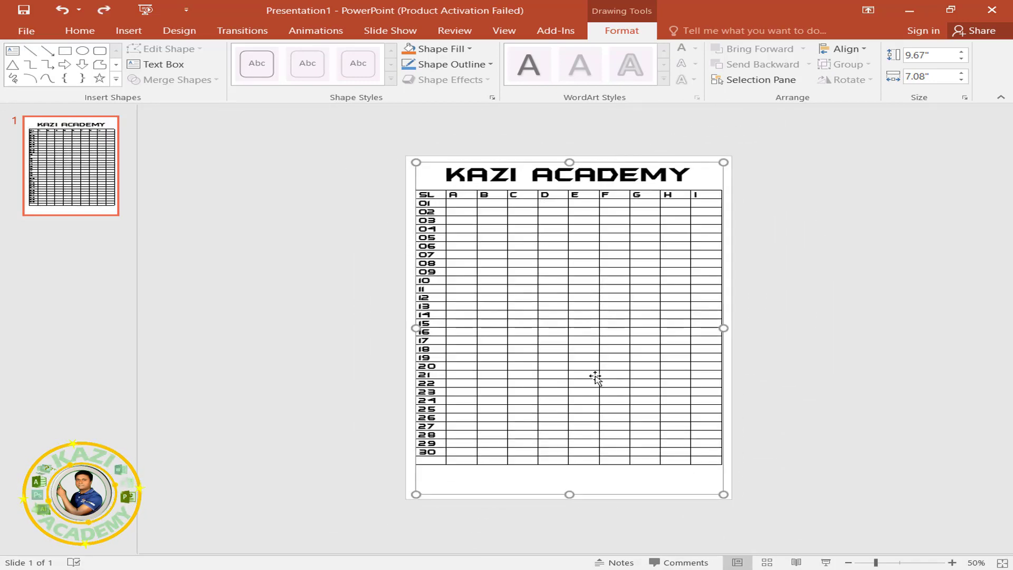
- Edit the table in place and make the SL column bold, centred Tw Cen MT Condensed Extra Bold
double_click(586, 272)
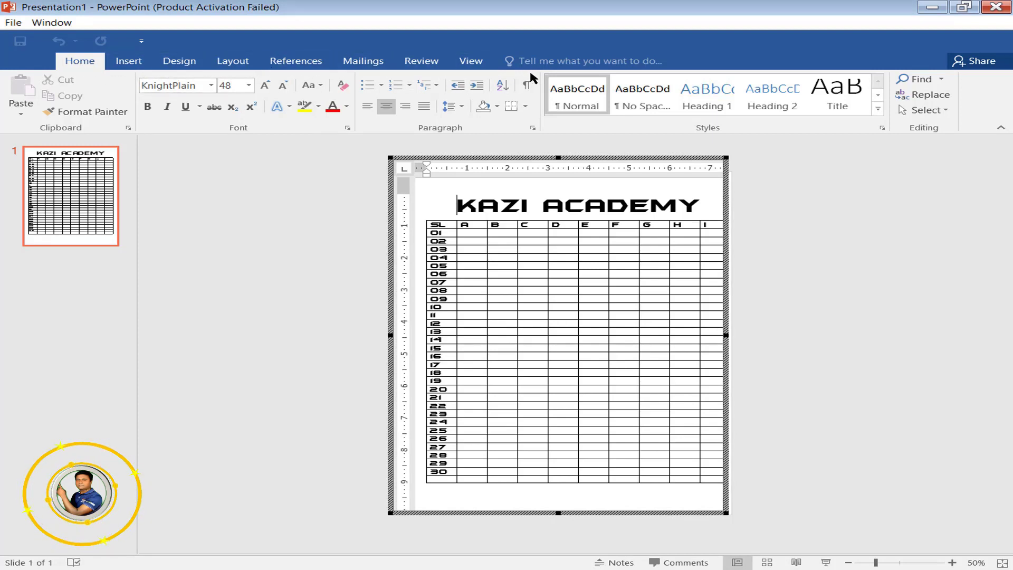
mouse_move(448, 233)
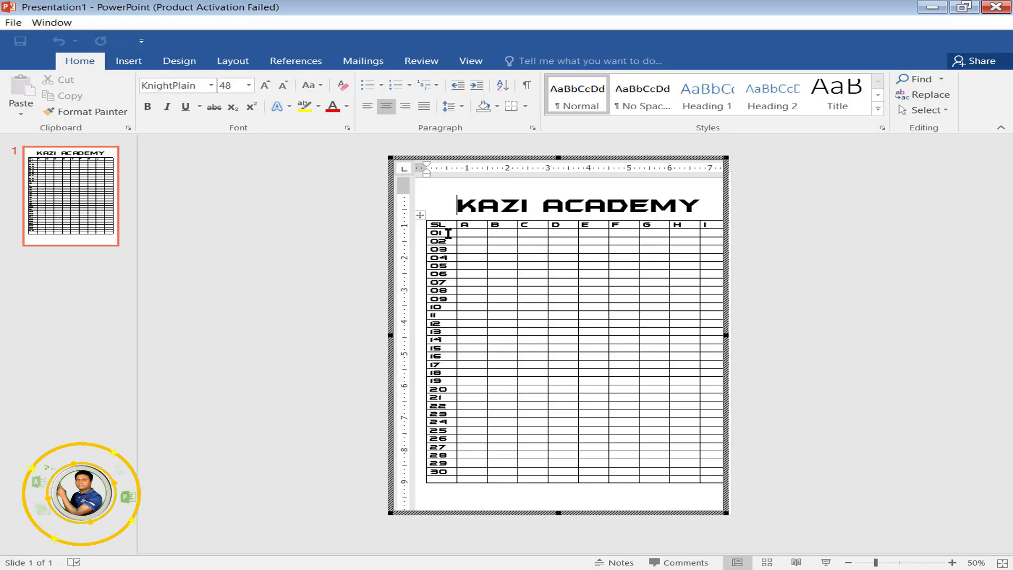
drag(448, 225, 457, 472)
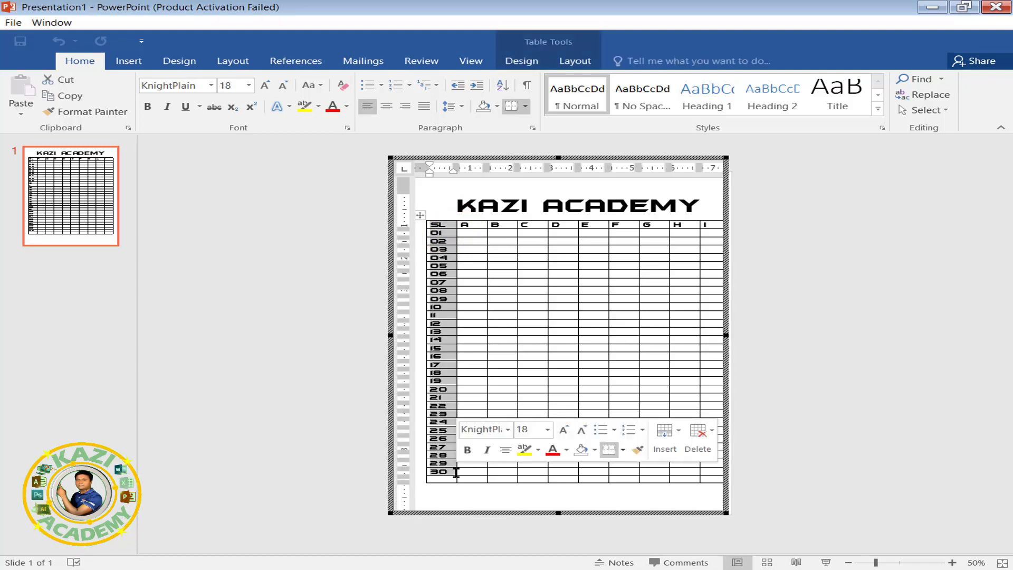
click(213, 85)
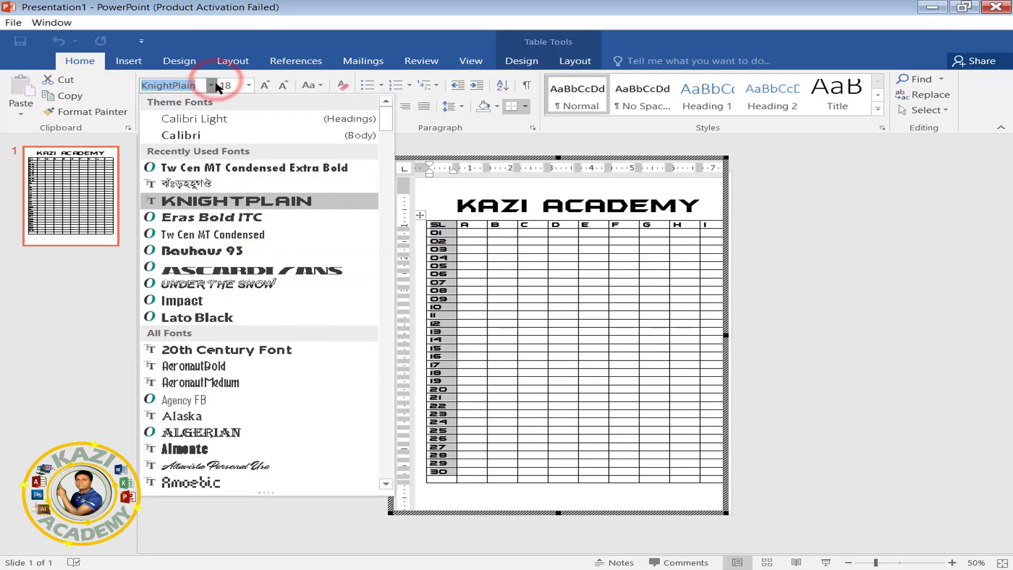
click(233, 168)
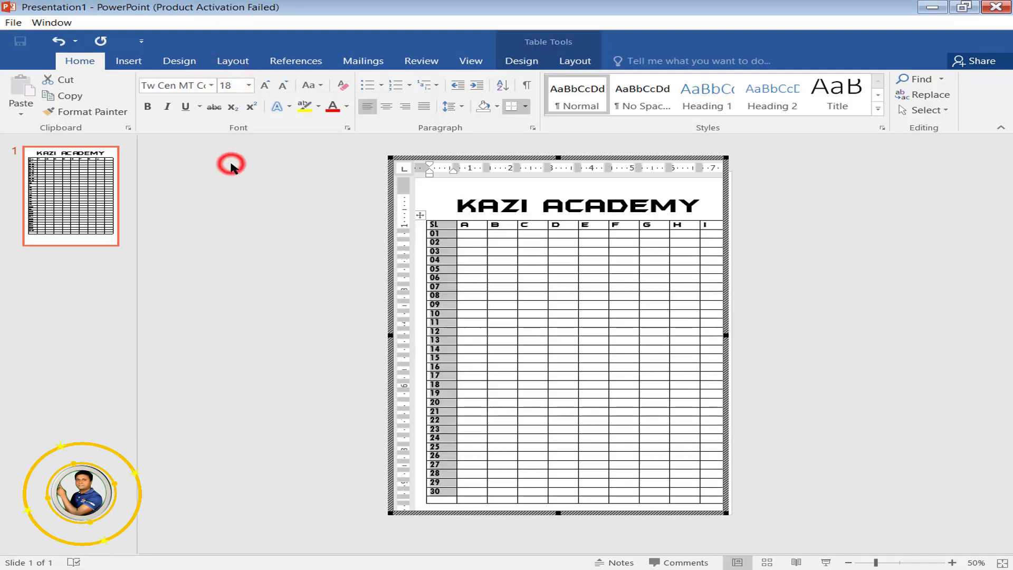
click(150, 106)
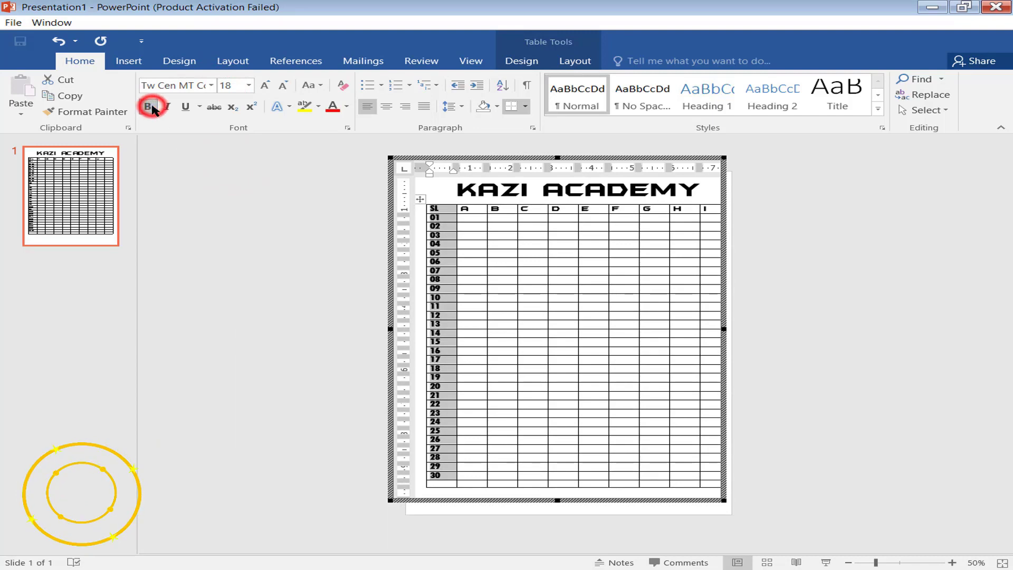
click(388, 107)
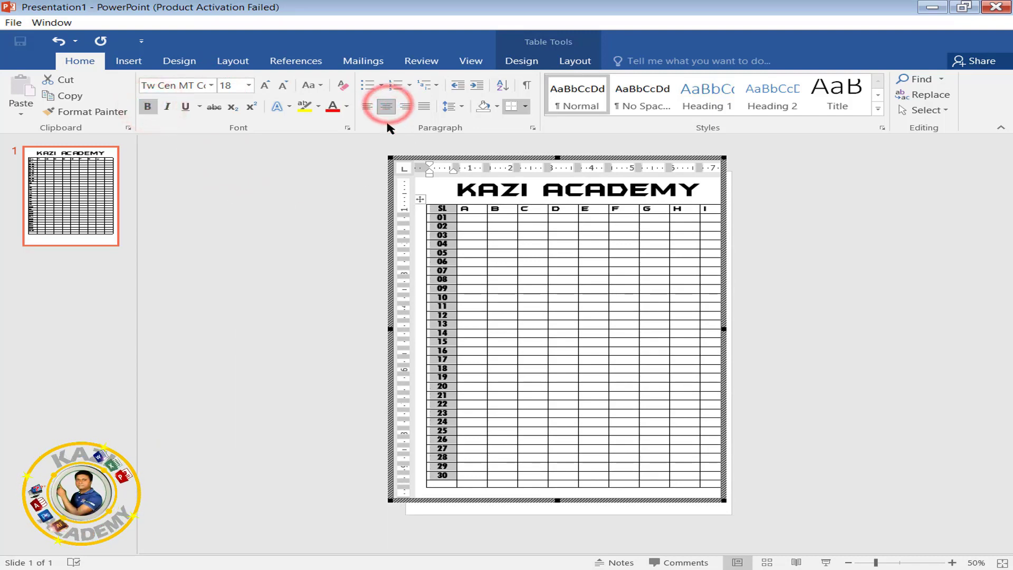
- Make the header letters A–I bold and centred
drag(462, 210, 706, 210)
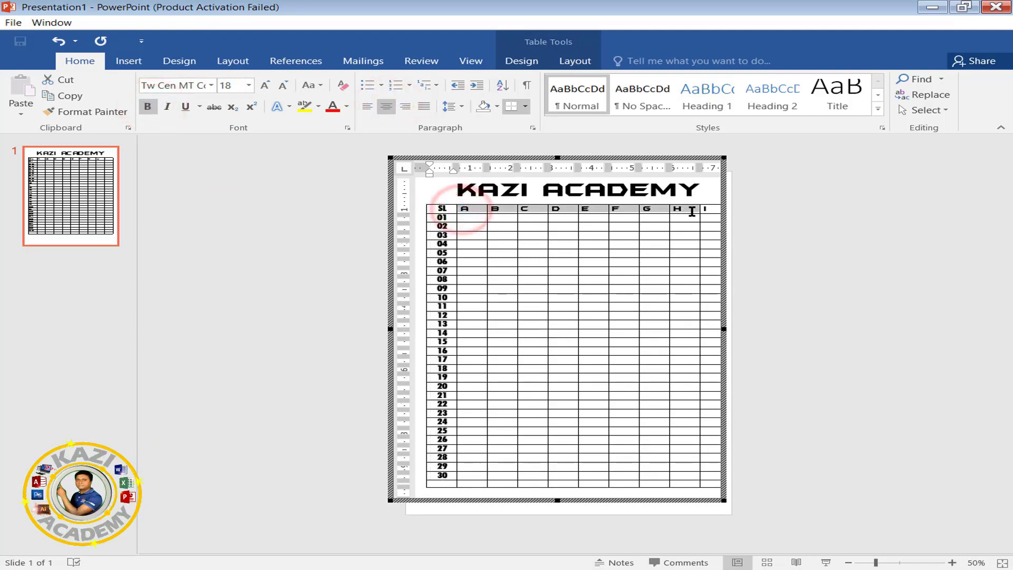
click(386, 106)
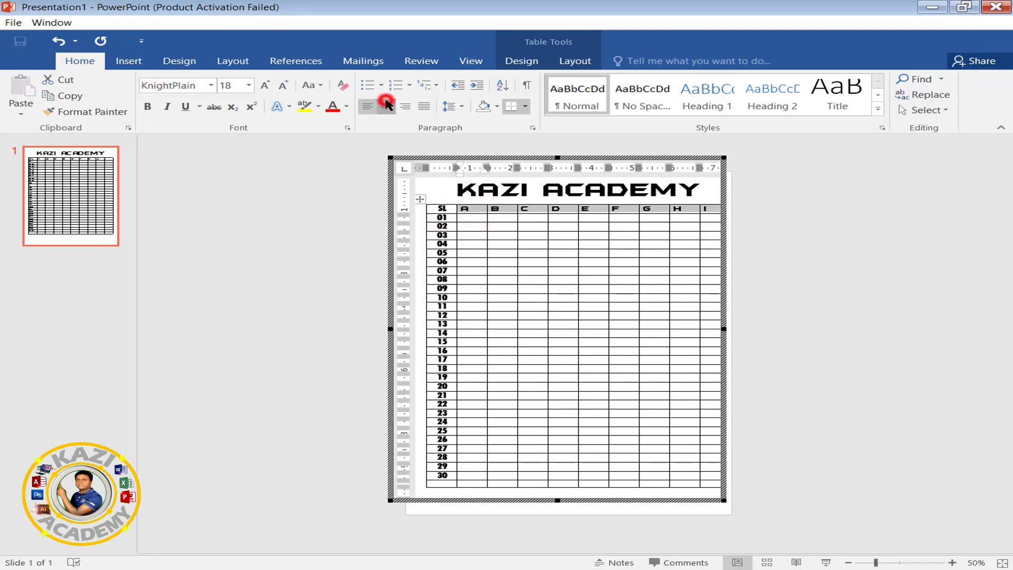
click(149, 108)
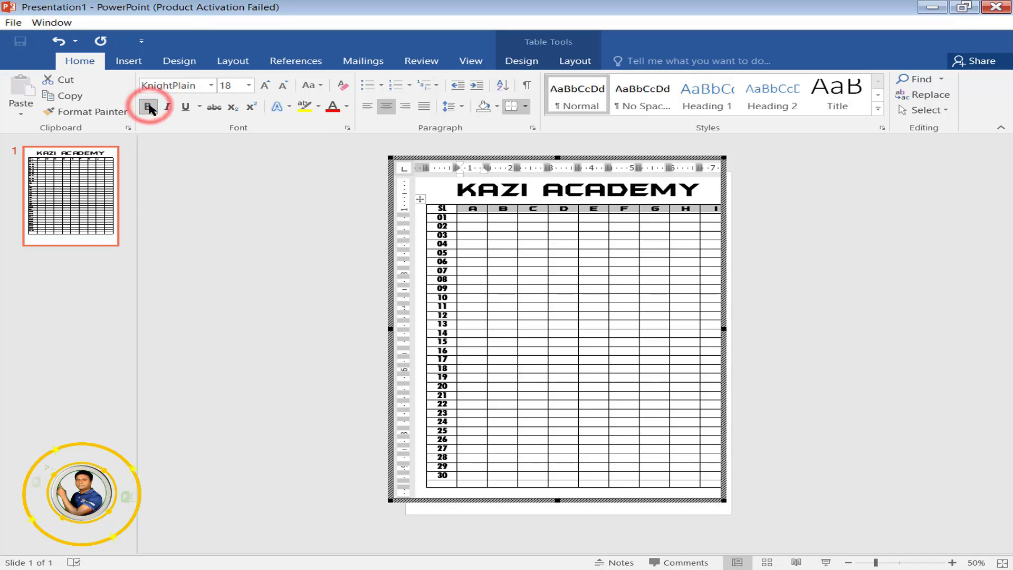
- Set the KAZI ACADEMY title to bold Tw Cen MT Condensed Extra Bold and exit editing
click(459, 188)
triple_click(459, 188)
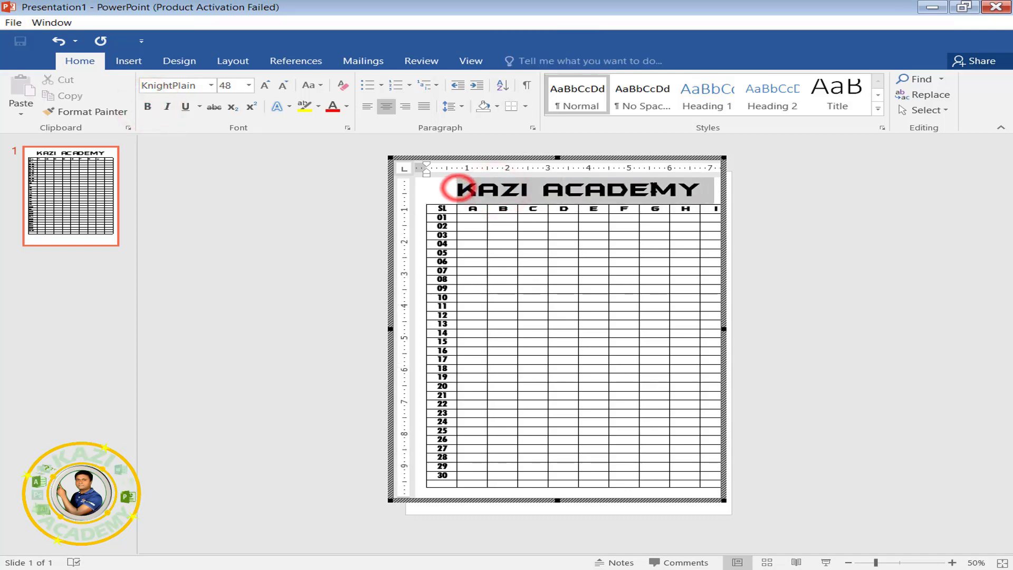
ctrl+scroll(755, 285, up, 2)
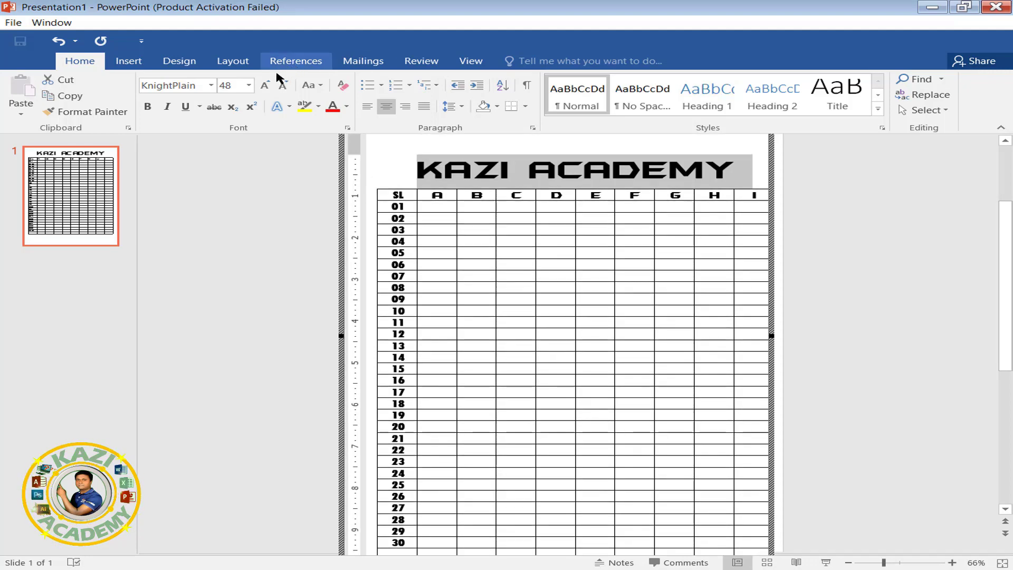
click(210, 85)
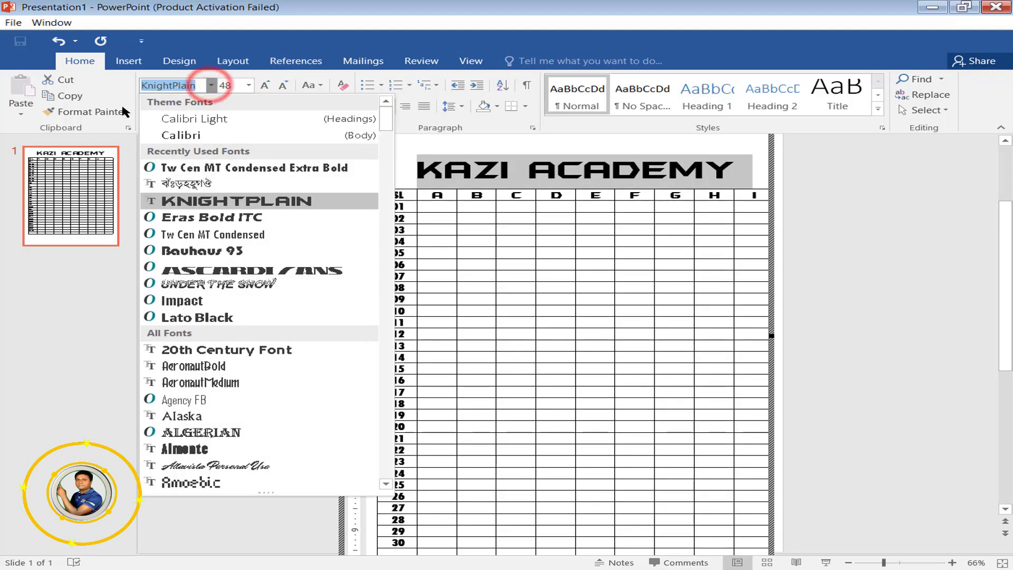
click(219, 165)
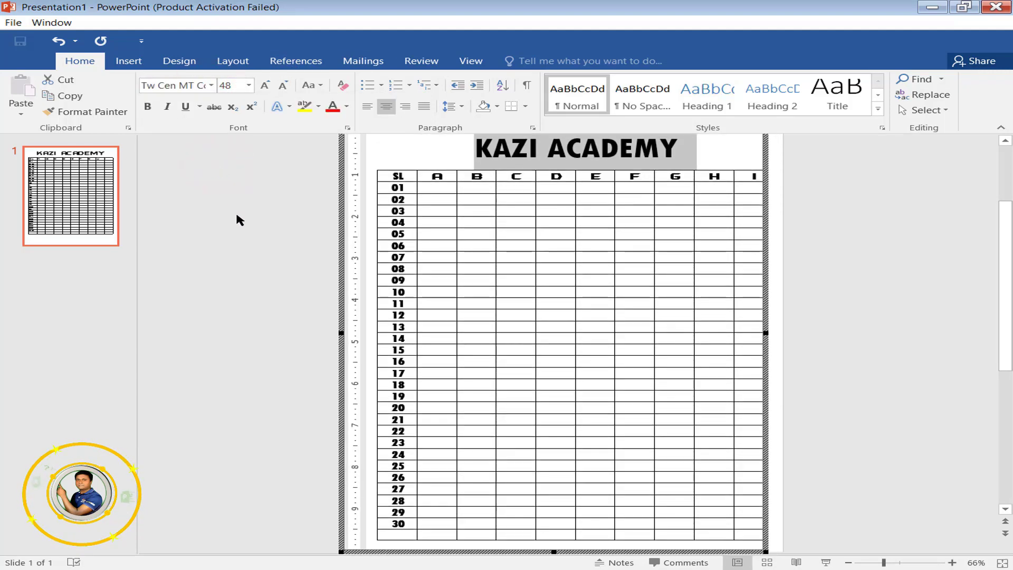
click(150, 108)
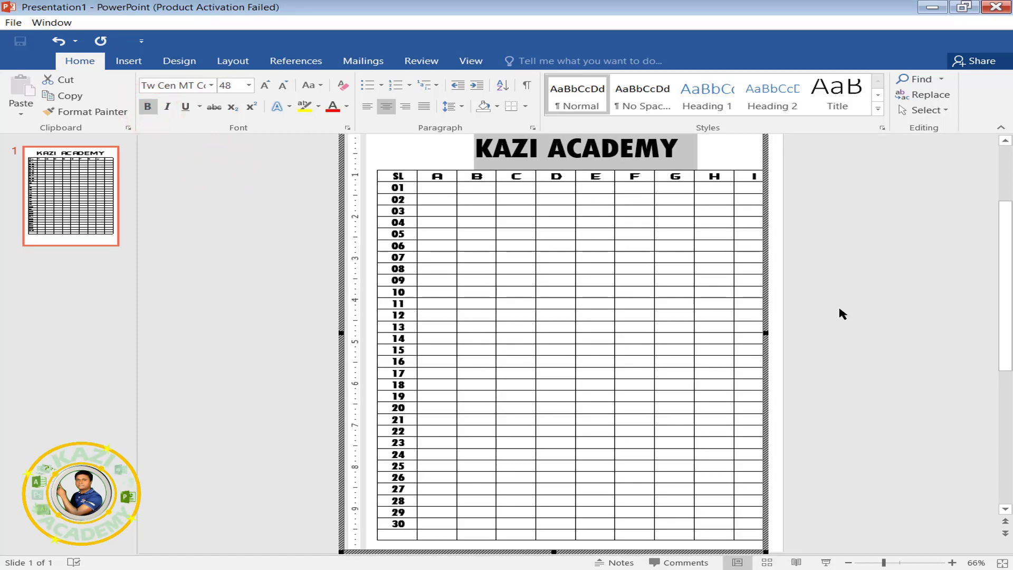
scroll(843, 313, down, 2)
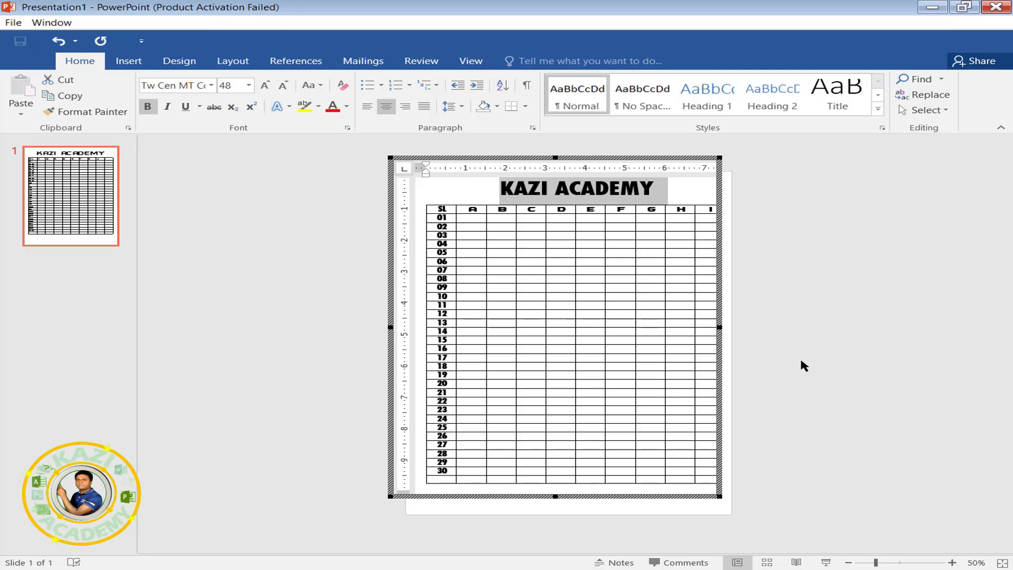
click(863, 318)
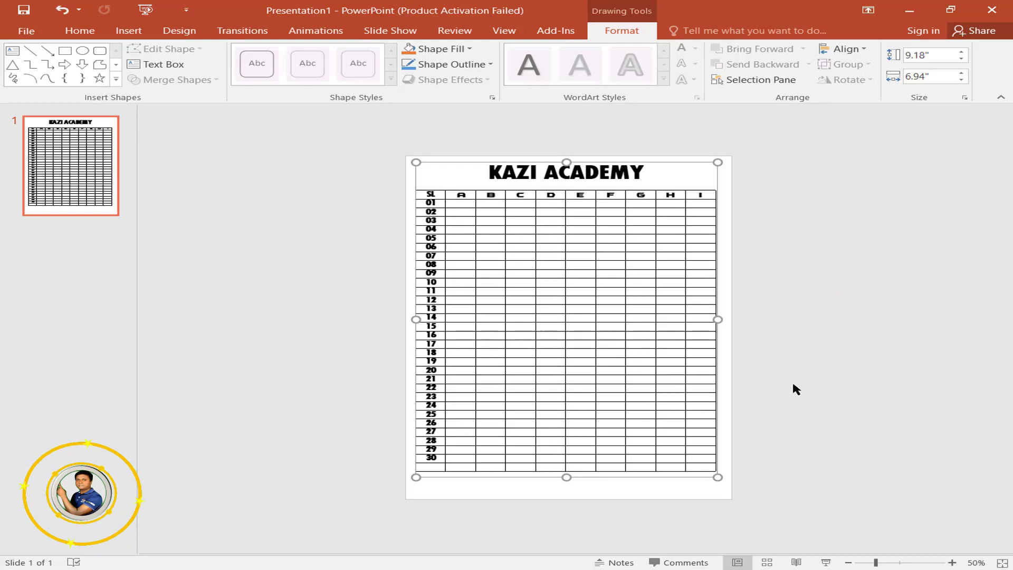
scroll(793, 380, up, 10)
scroll(793, 380, up, 2)
scroll(793, 384, up, 3)
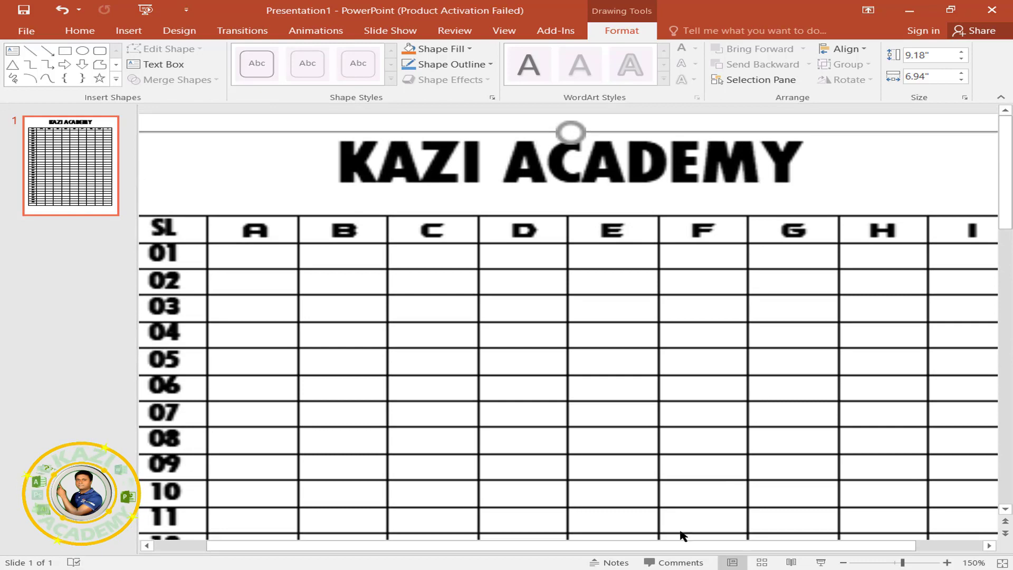
drag(679, 547, 626, 547)
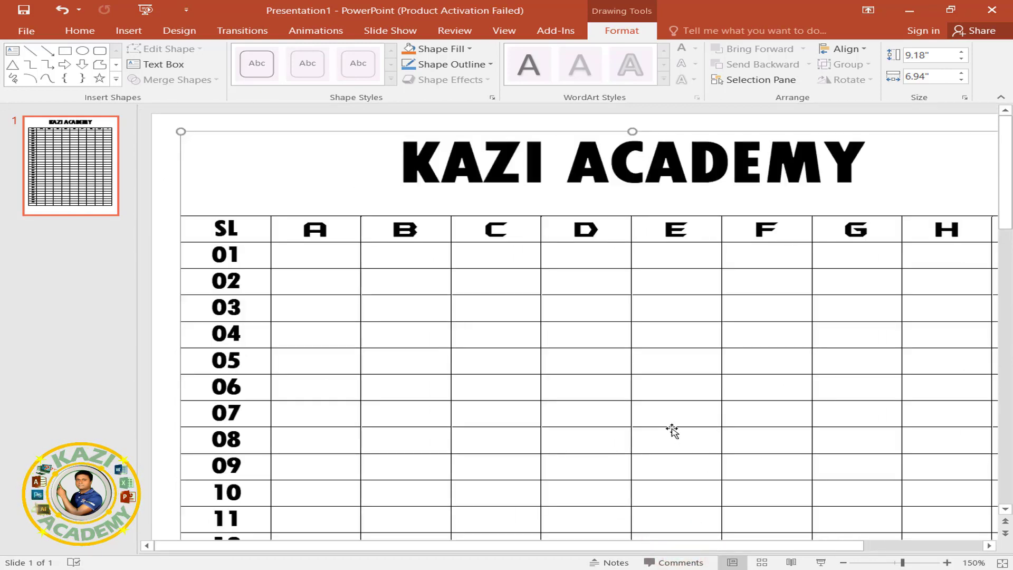
scroll(673, 430, down, 1)
scroll(672, 430, down, 1)
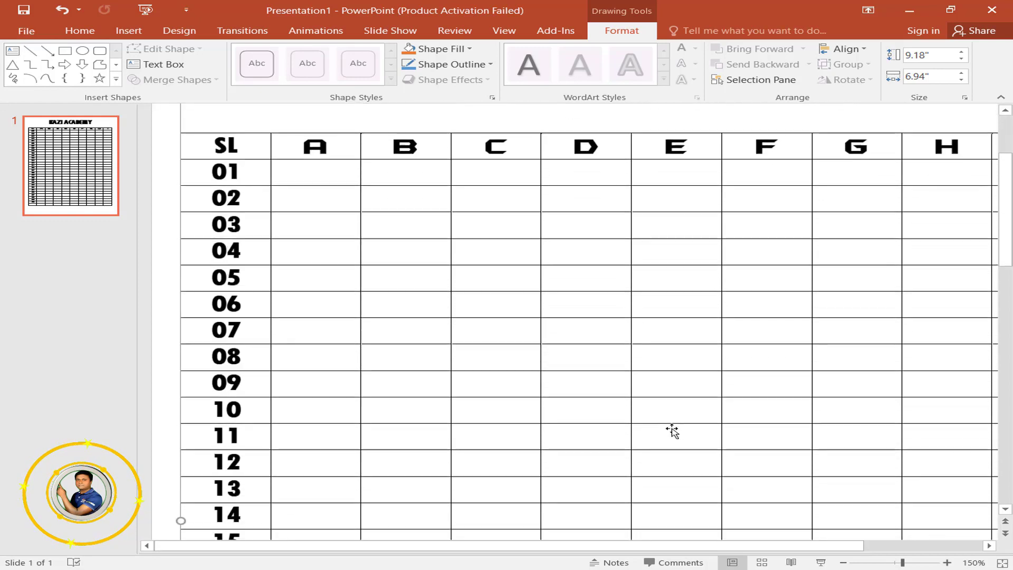
scroll(672, 430, down, 1)
scroll(672, 430, down, 1)
scroll(672, 430, down, 1)
scroll(672, 430, down, 2)
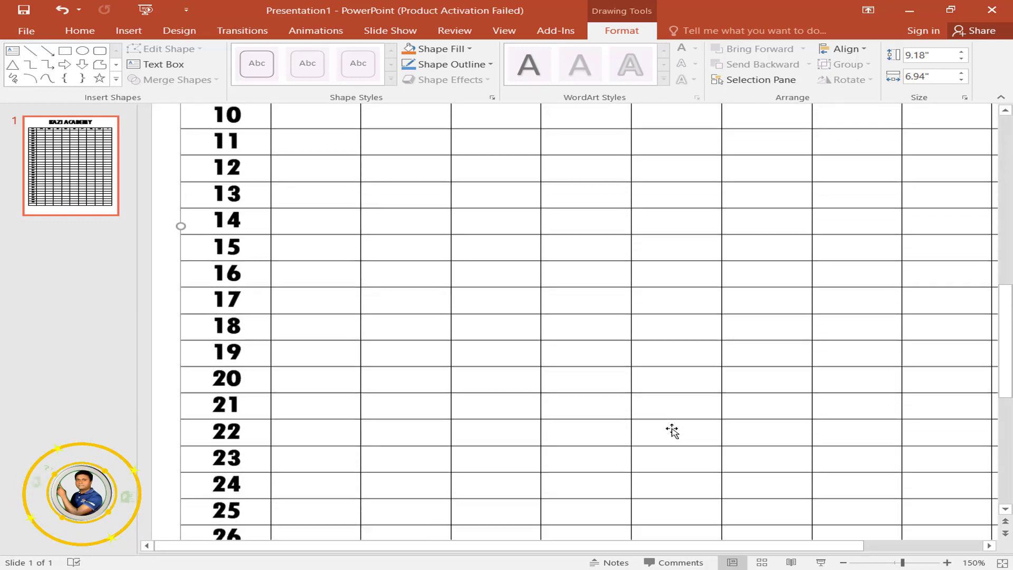
scroll(672, 430, down, 2)
scroll(672, 430, down, 2)
scroll(673, 431, down, 1)
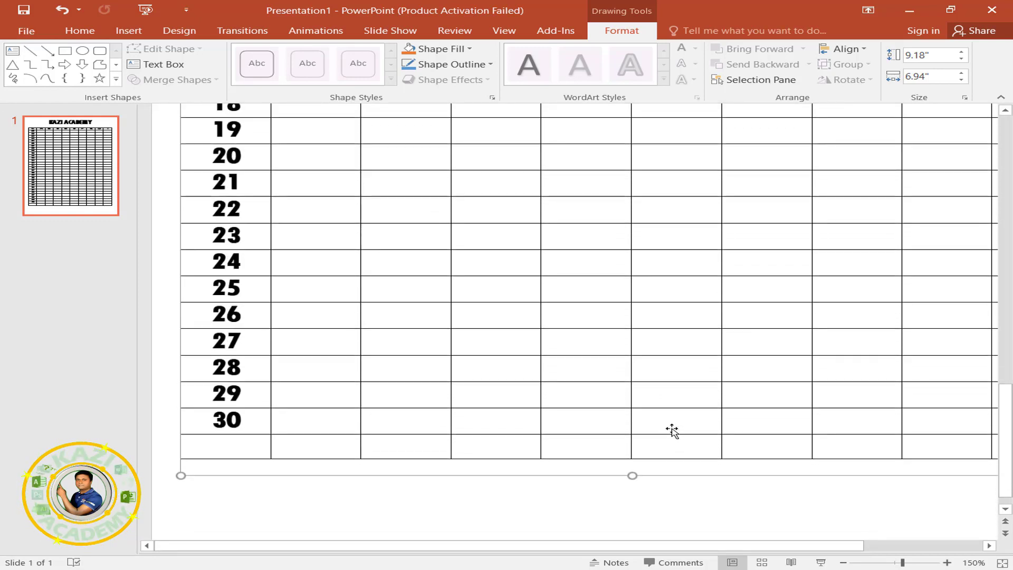
ctrl+scroll(673, 431, down, 4)
ctrl+scroll(673, 430, down, 3)
ctrl+scroll(675, 434, down, 1)
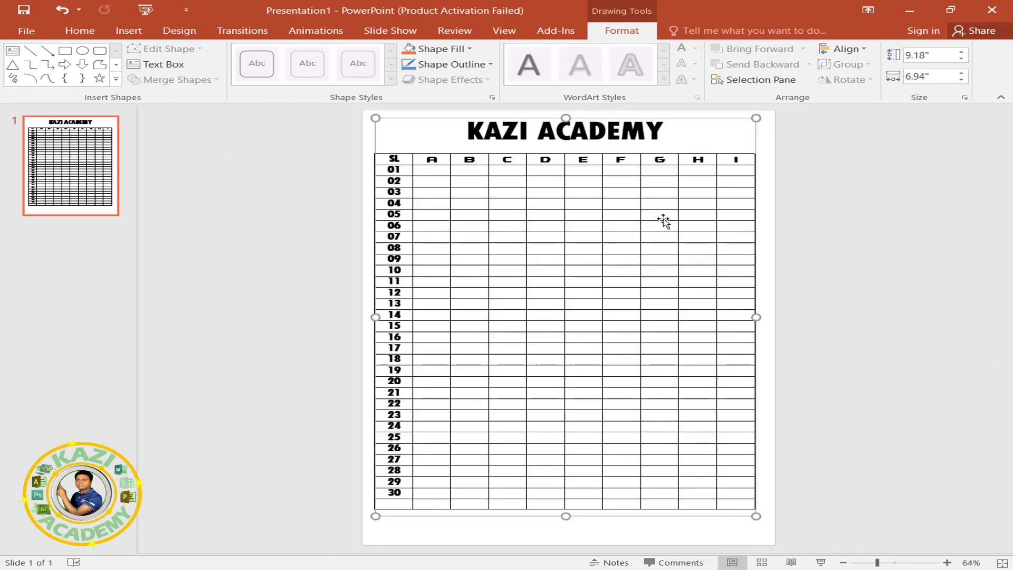
click(26, 31)
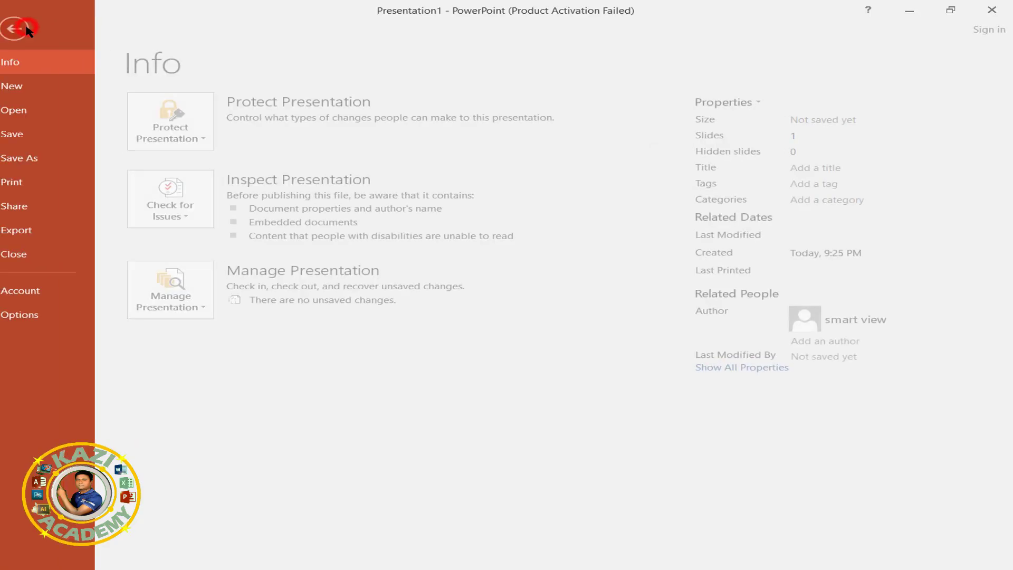
click(46, 184)
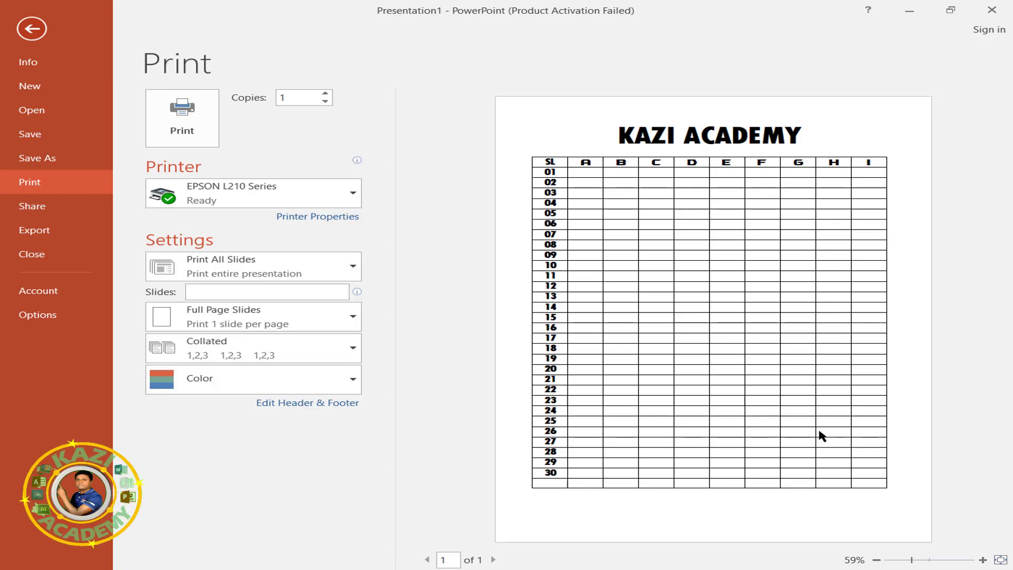
click(32, 27)
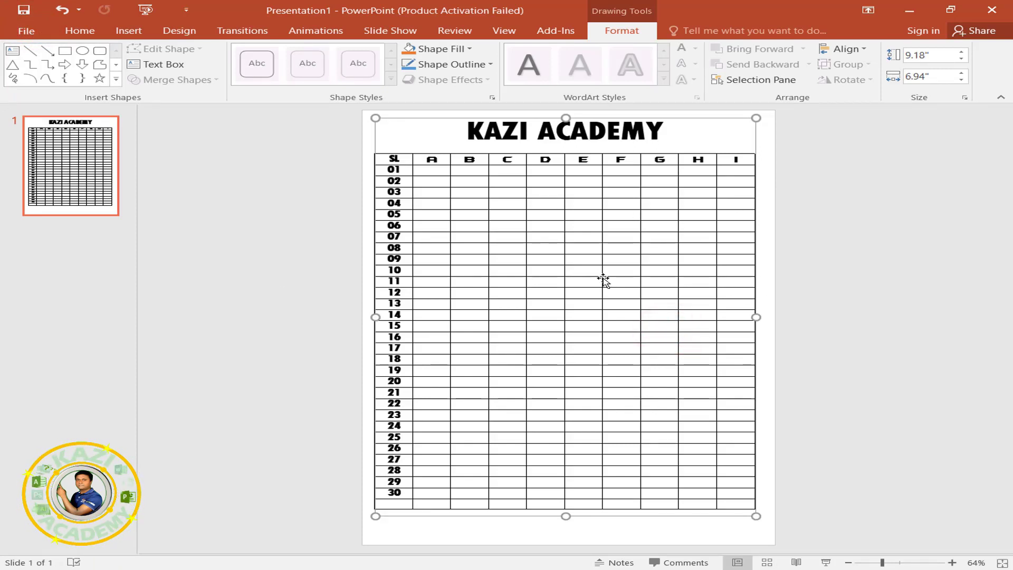
- Delete the full table from the slide and begin inserting an object from an existing file
key(Delete)
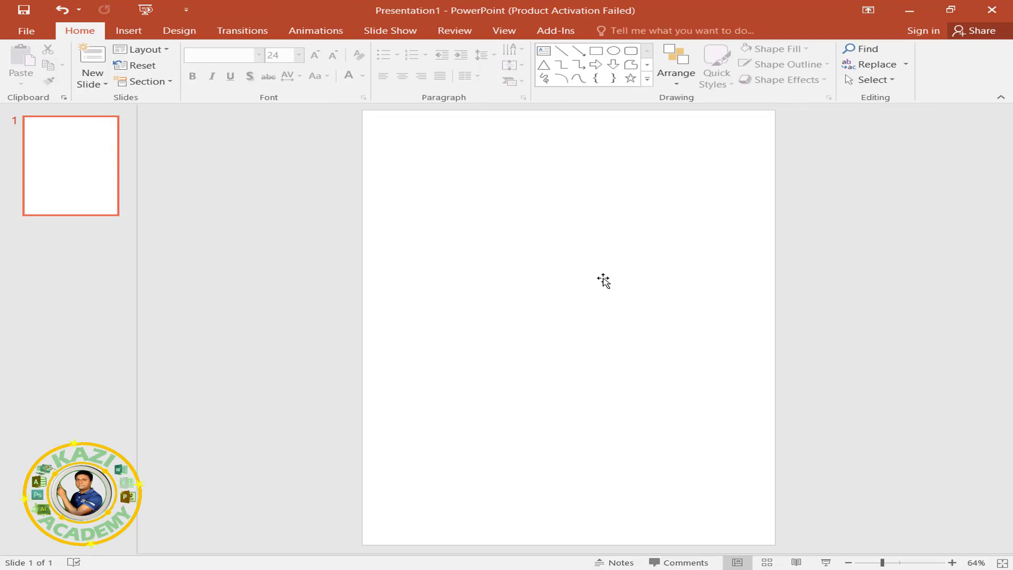
click(612, 288)
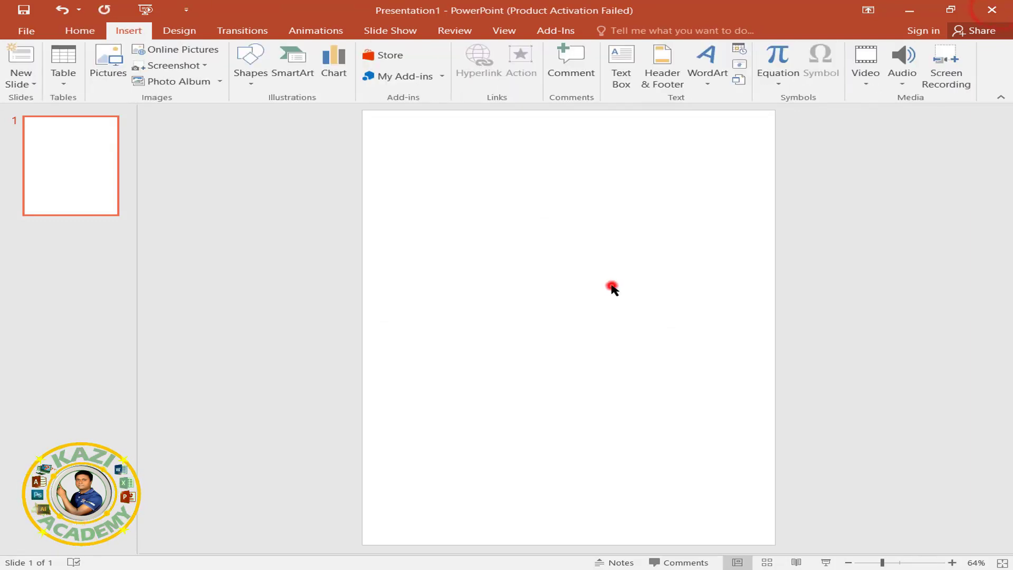
click(746, 82)
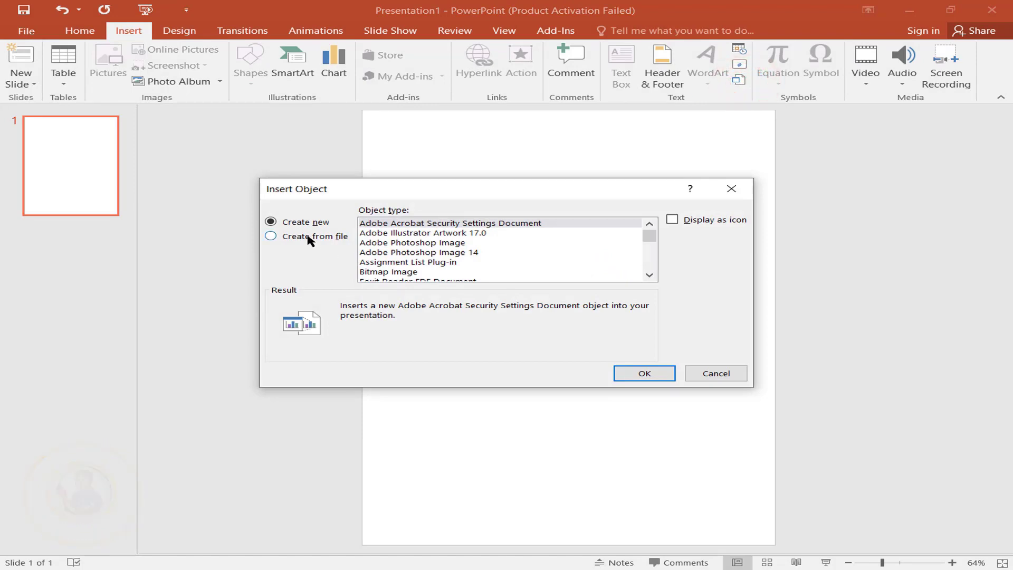
click(309, 238)
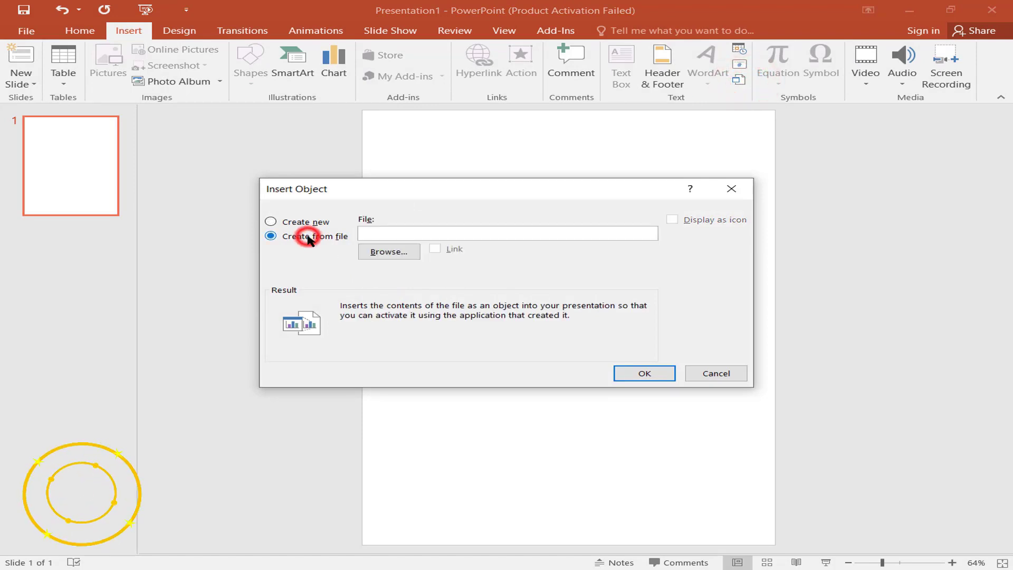
- Embed U201.docx from Pictures > WORT TO POWERPOINT, displayed as a Microsoft Word Document icon
click(397, 256)
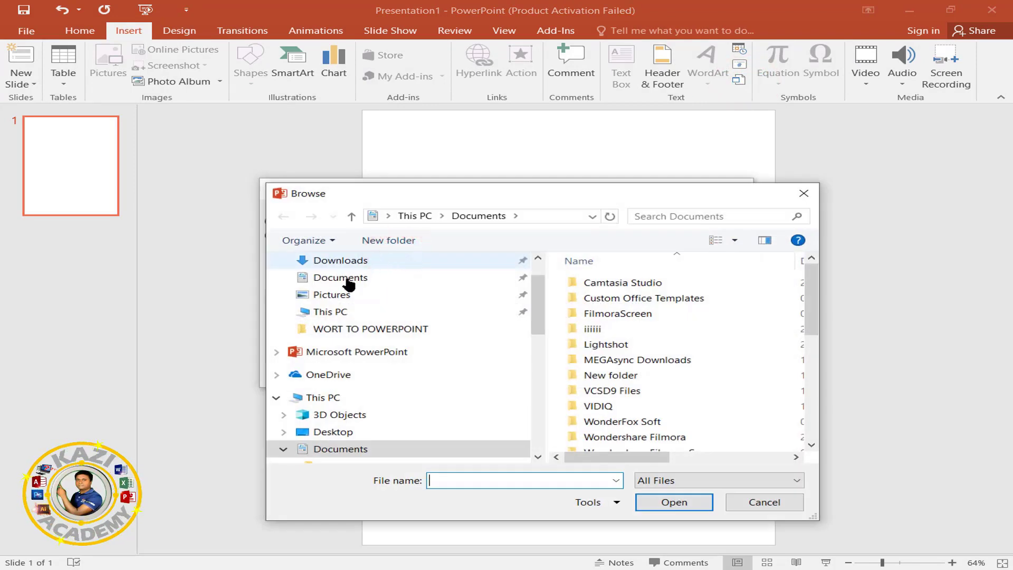
click(332, 294)
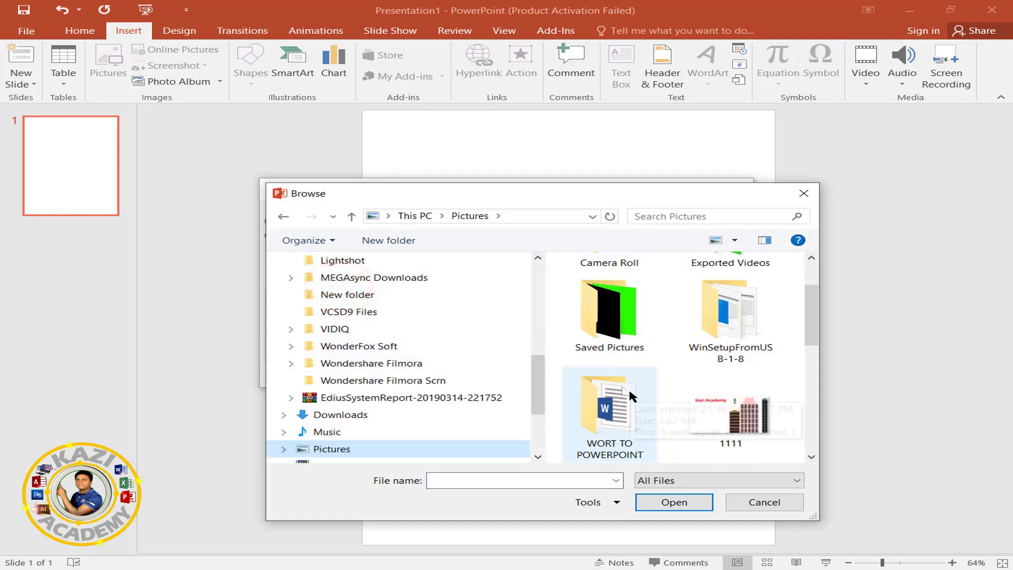
double_click(630, 396)
click(583, 282)
click(687, 502)
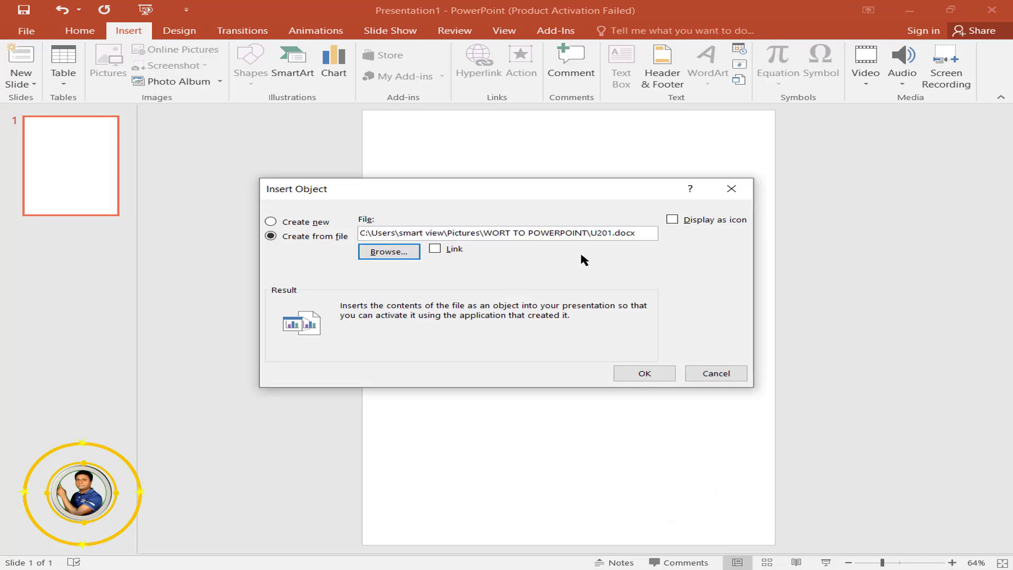
click(671, 220)
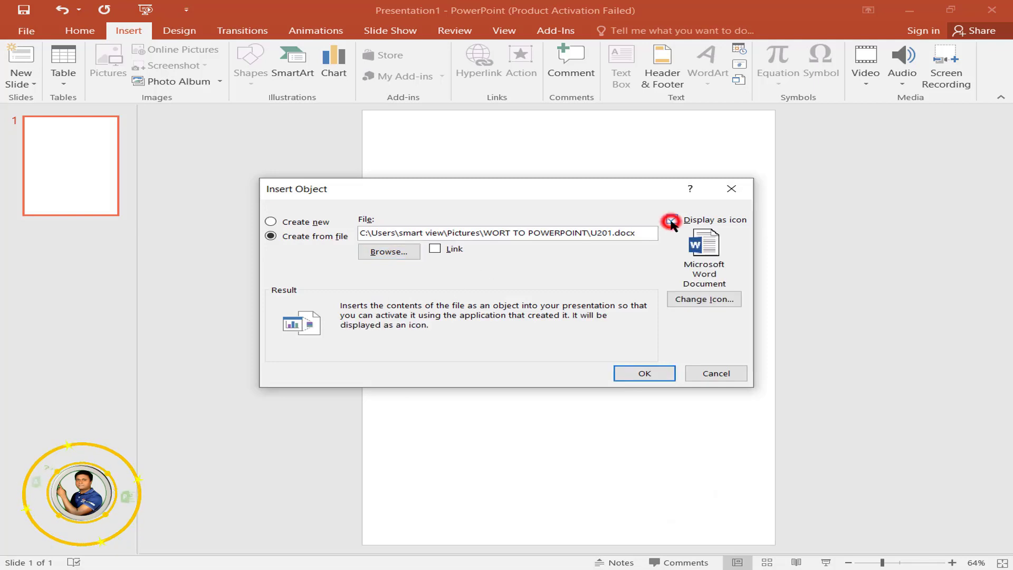
click(638, 376)
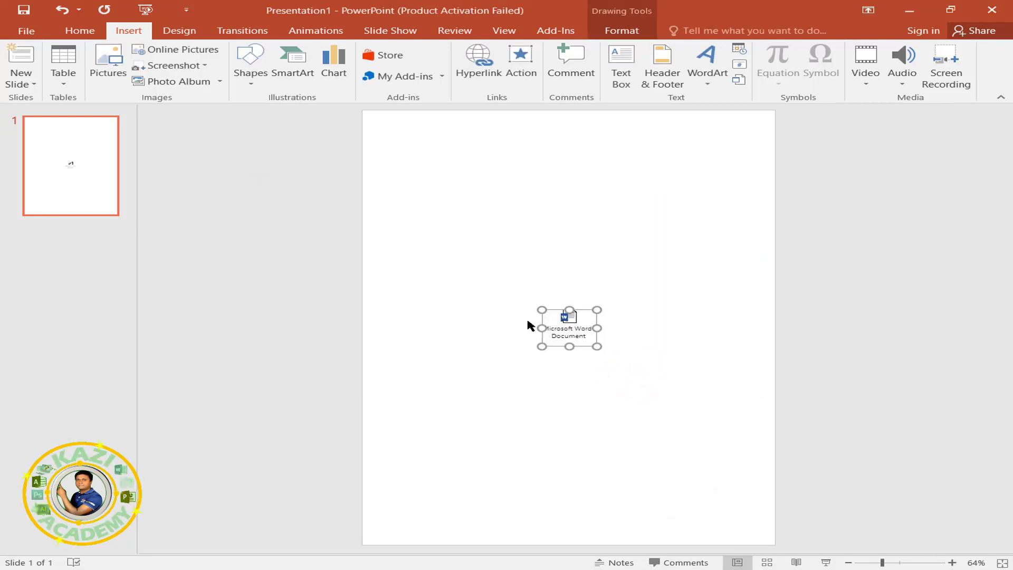
- Enlarge the Word document icon considerably and move it down to the slide's centre
drag(540, 311, 370, 192)
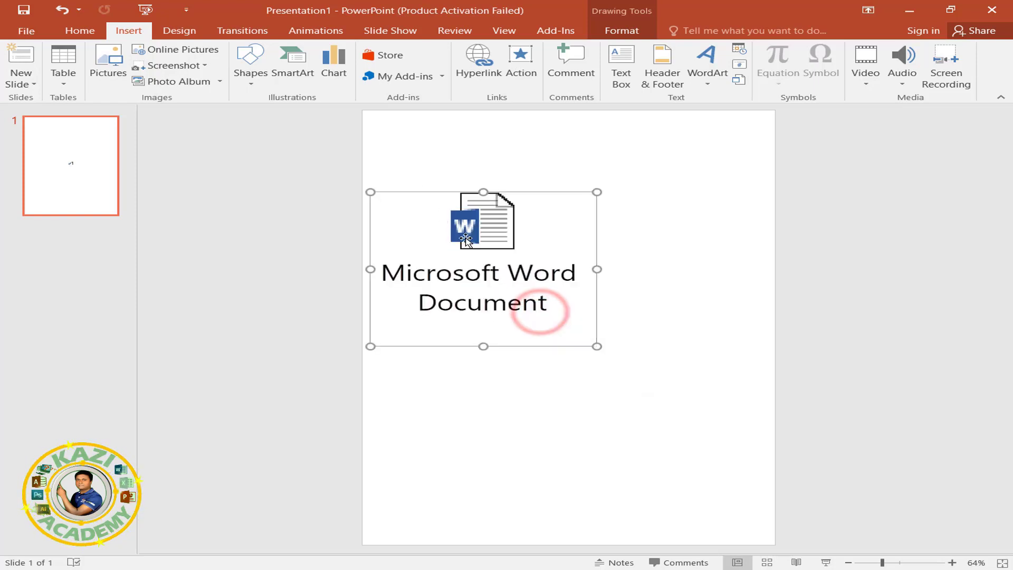
drag(596, 346, 714, 432)
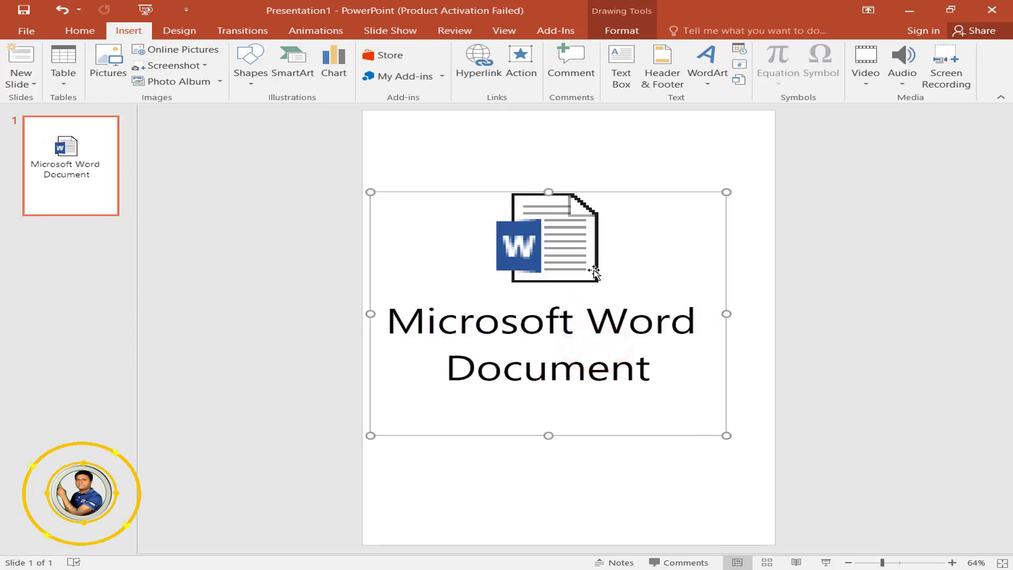
drag(566, 253, 583, 196)
click(648, 437)
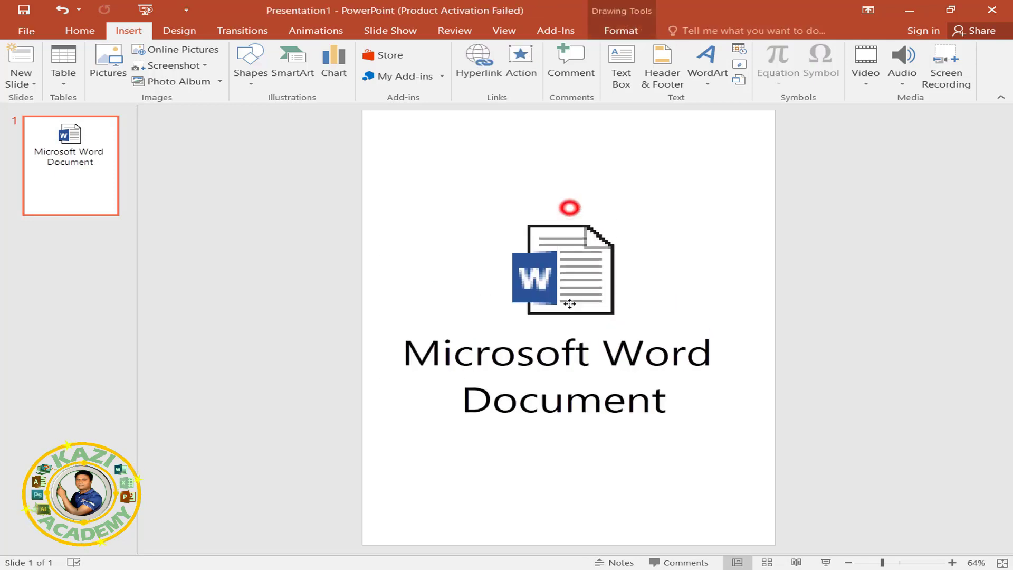
drag(572, 213, 572, 309)
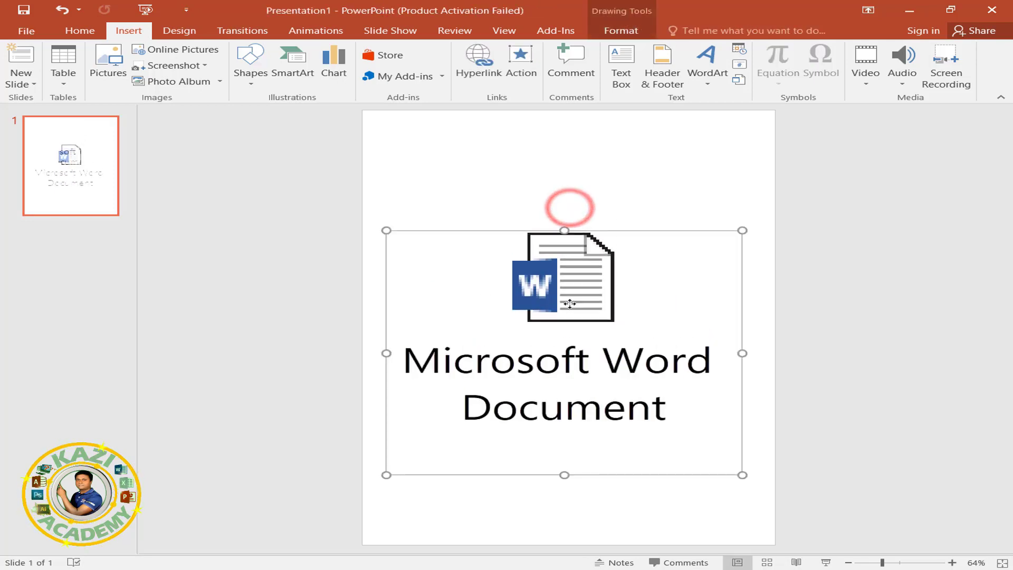
click(863, 292)
click(569, 292)
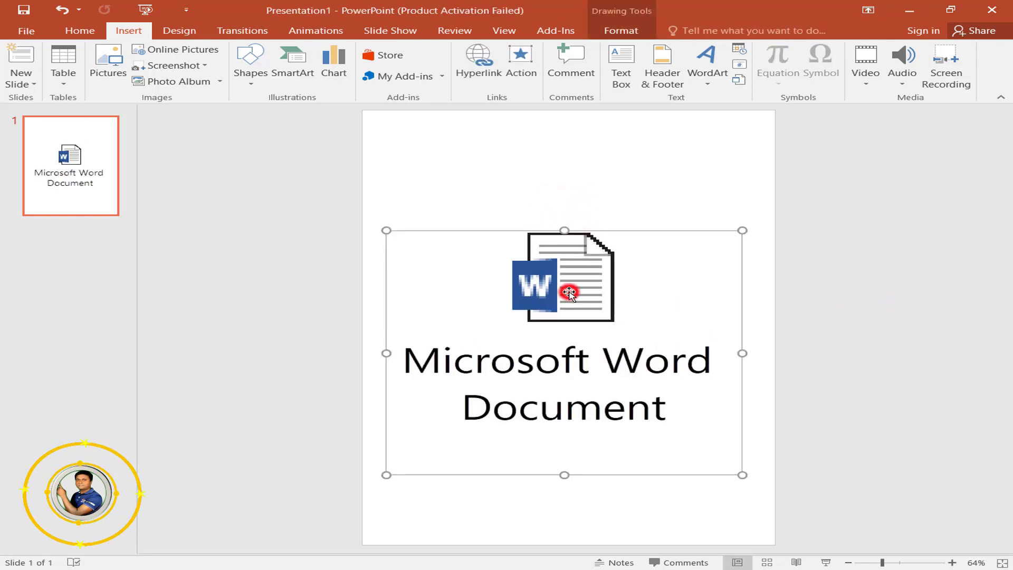
double_click(569, 292)
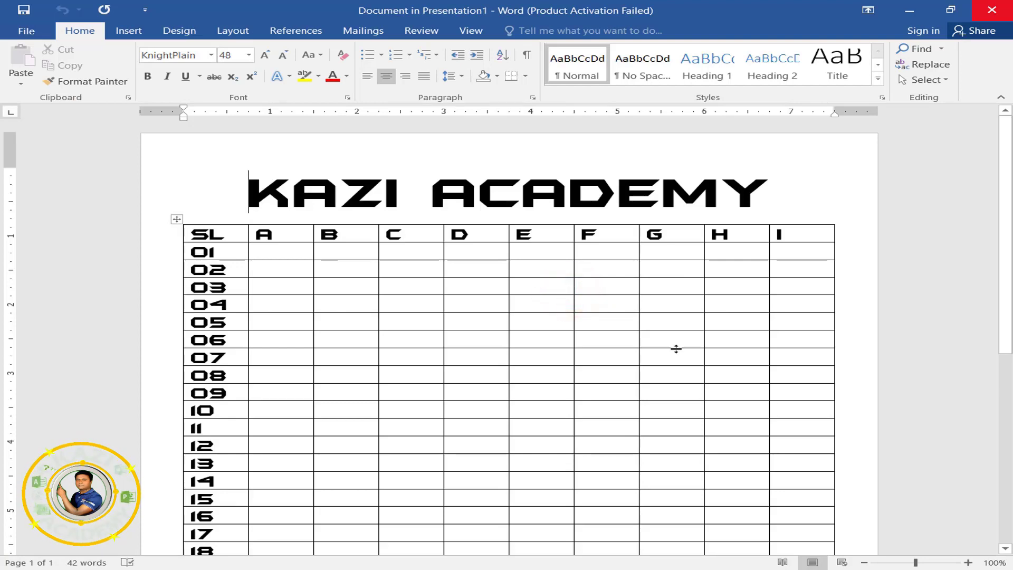
mouse_move(461, 362)
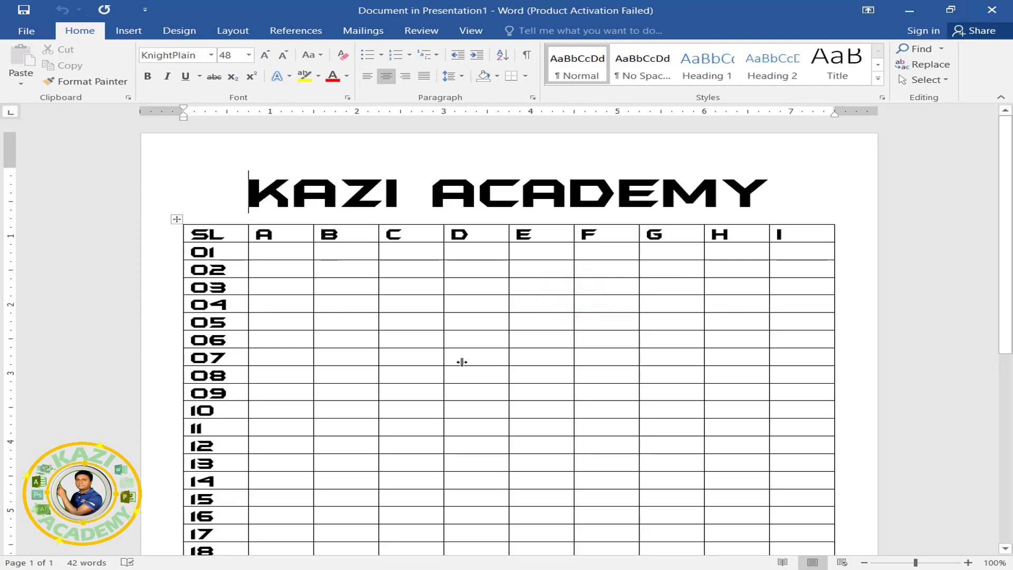
scroll(686, 384, down, 1)
scroll(686, 384, down, 3)
scroll(686, 385, down, 2)
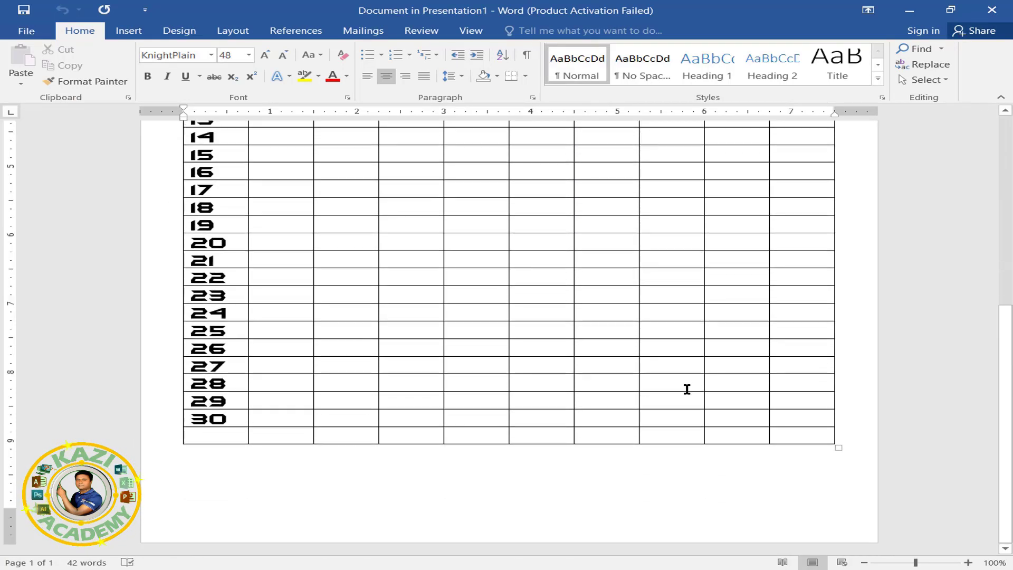
scroll(687, 390, up, 5)
scroll(687, 390, up, 2)
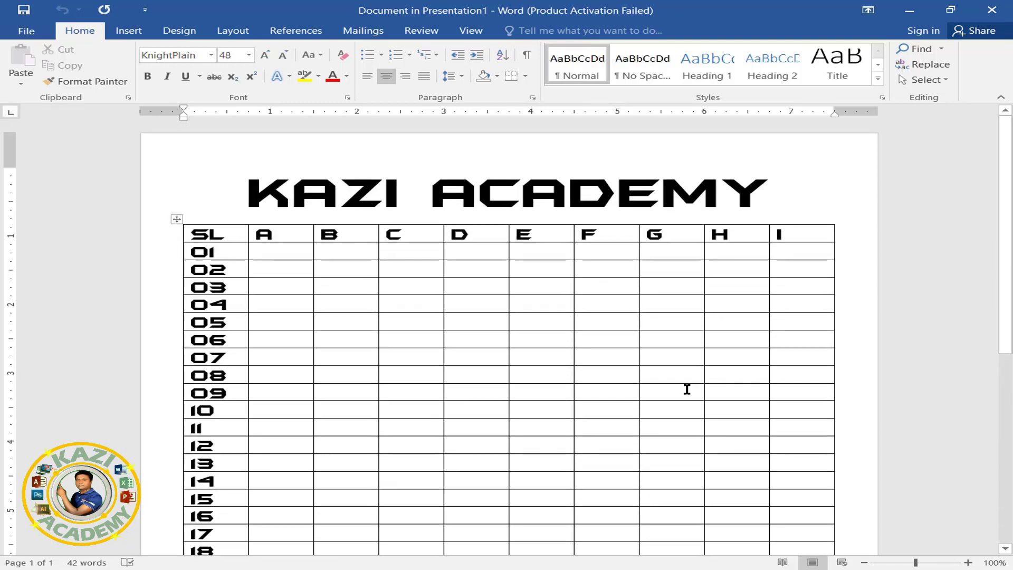
click(992, 9)
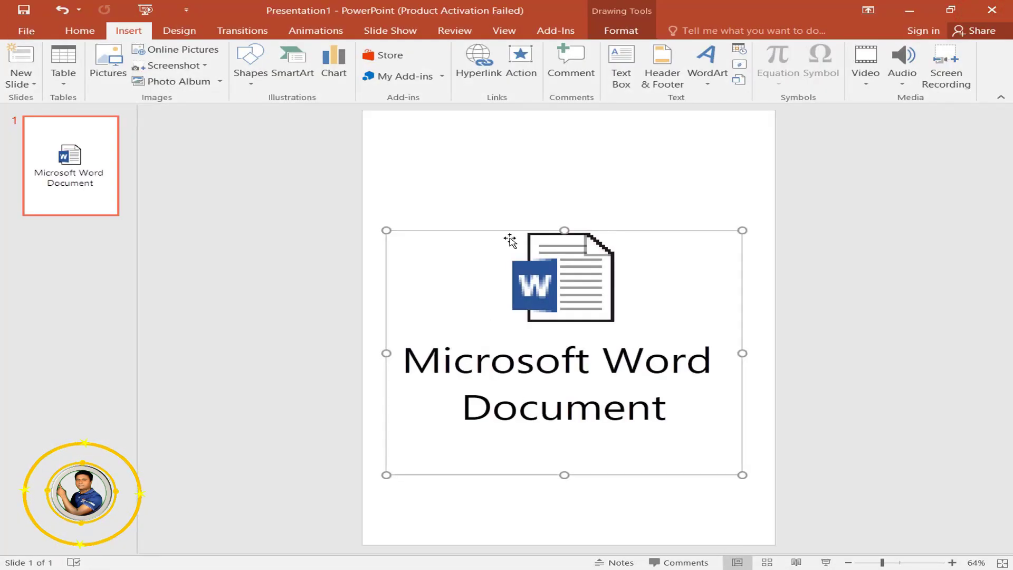
double_click(597, 313)
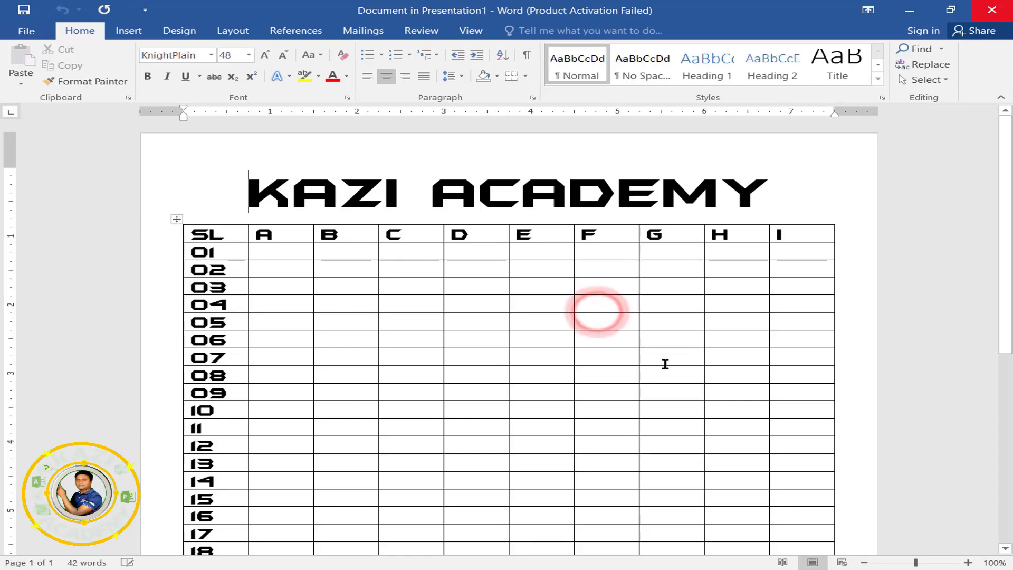
scroll(628, 384, down, 10)
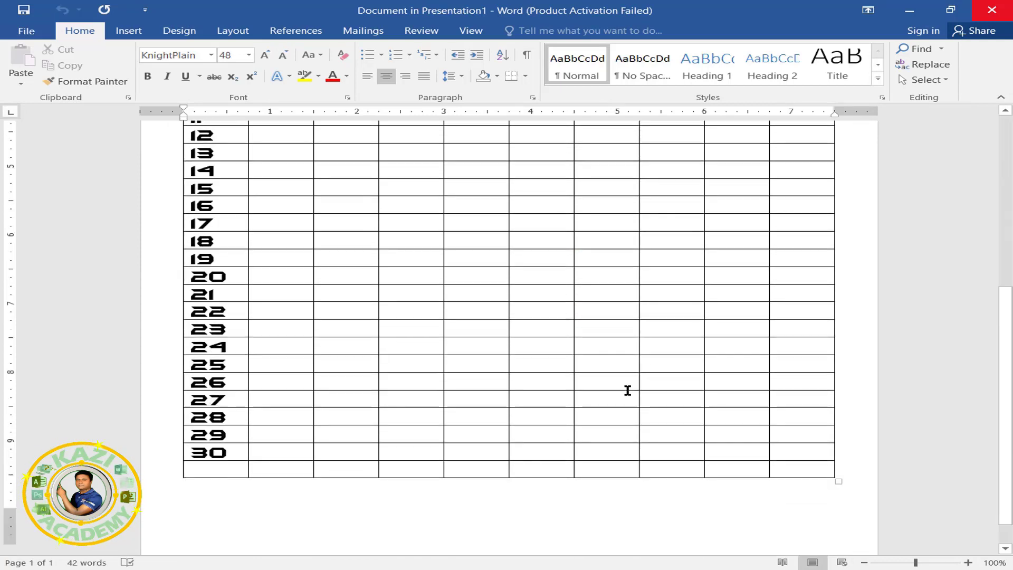
scroll(630, 400, up, 10)
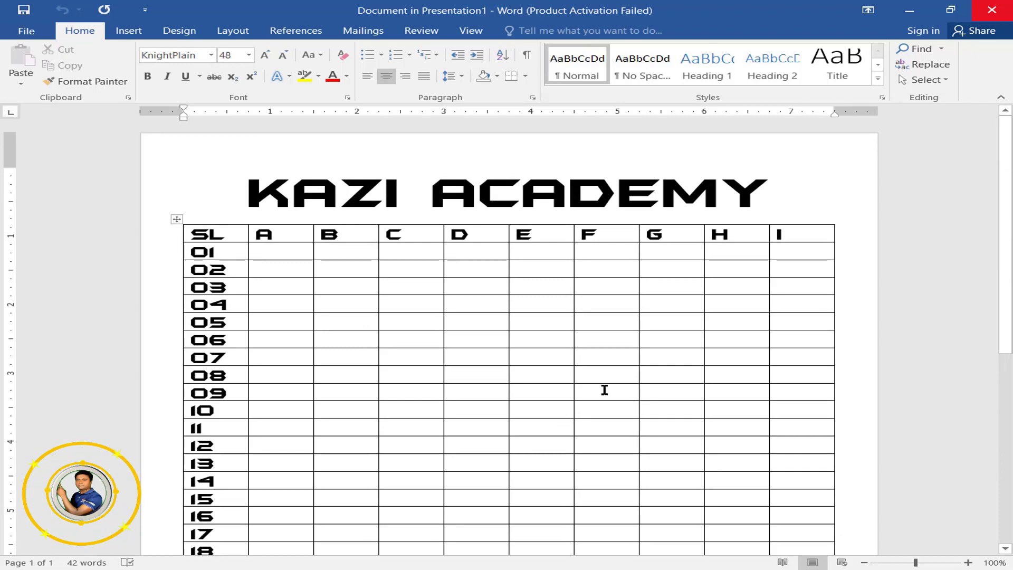
click(992, 10)
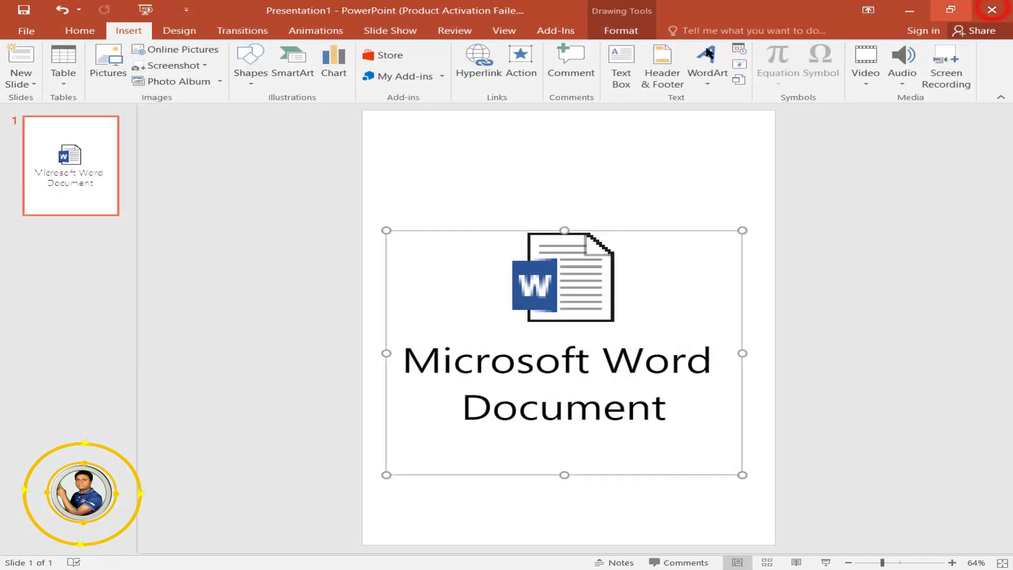
click(847, 339)
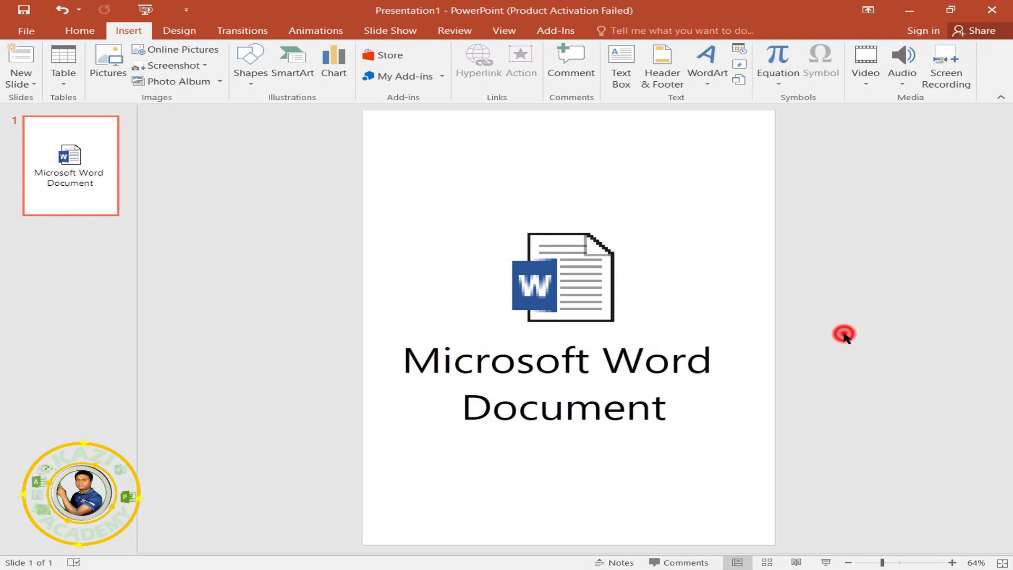
double_click(577, 290)
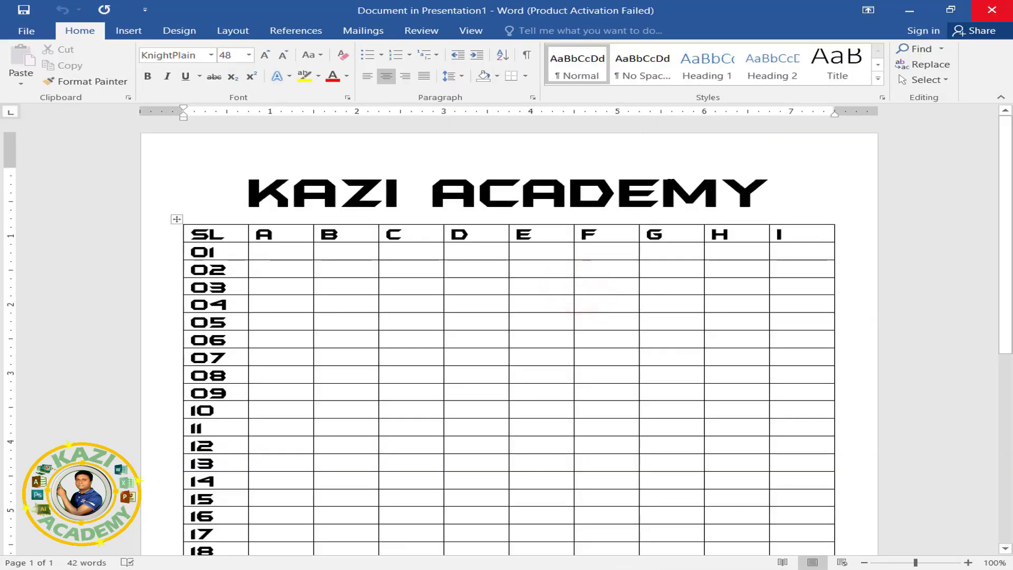
click(909, 9)
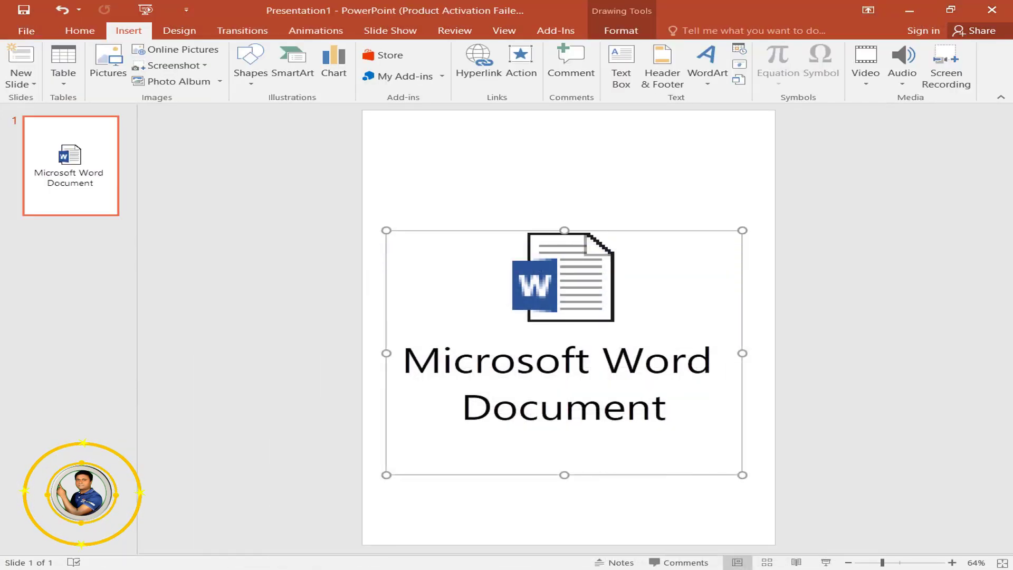
click(564, 569)
click(661, 536)
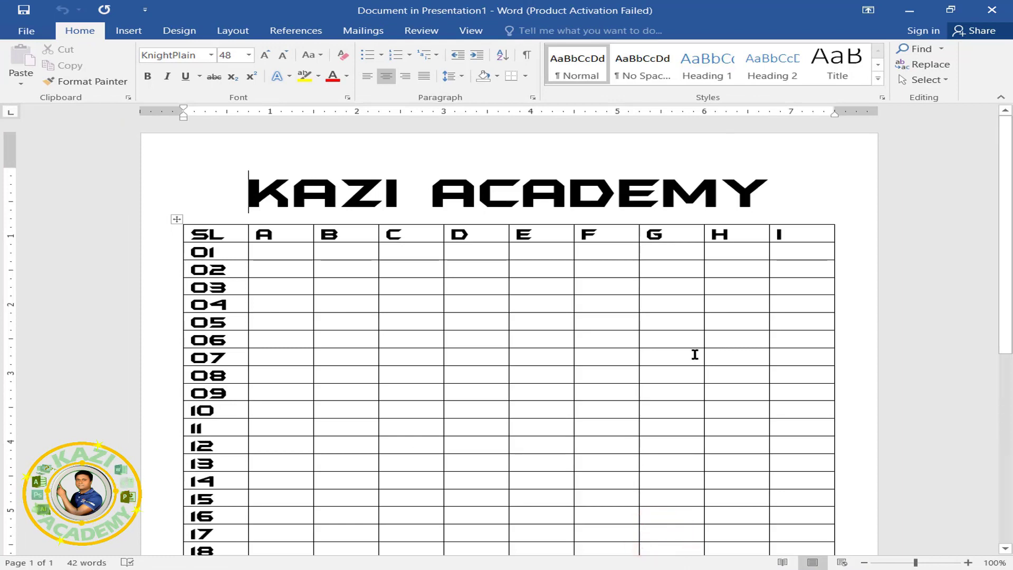
click(1000, 13)
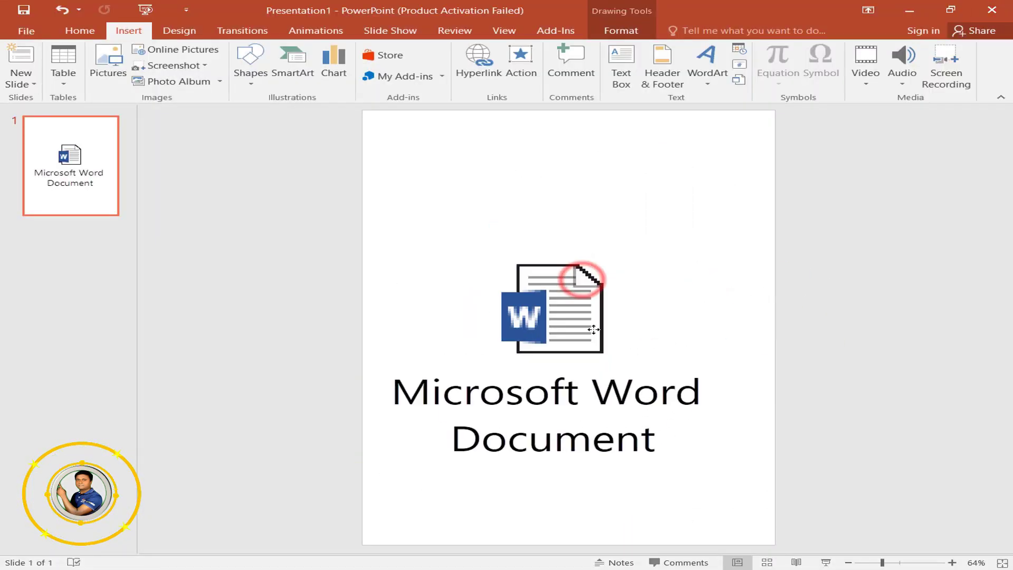
- Shift the Word document icon upward so it sits near the top of the portrait slide
drag(586, 284, 598, 246)
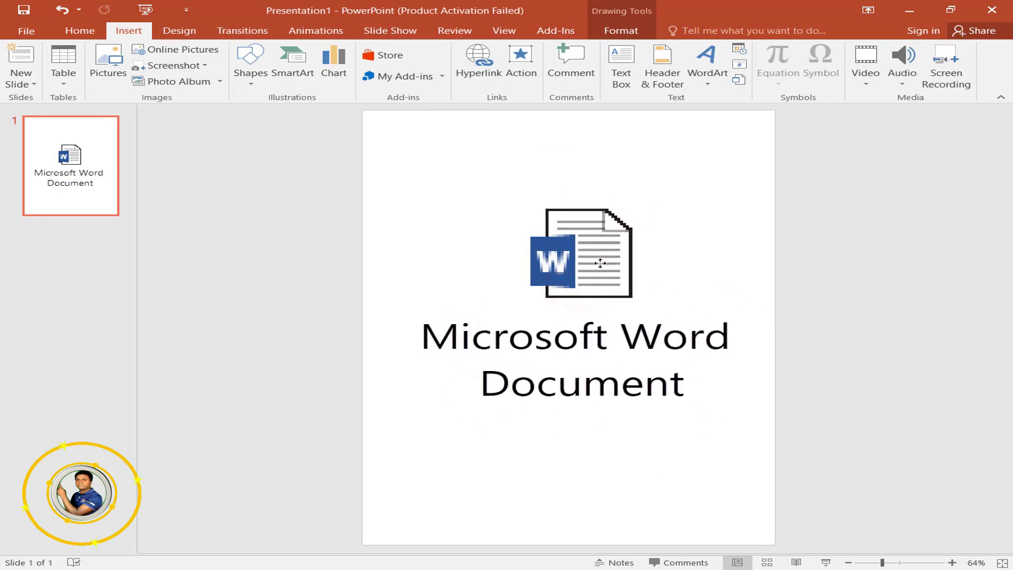
click(808, 342)
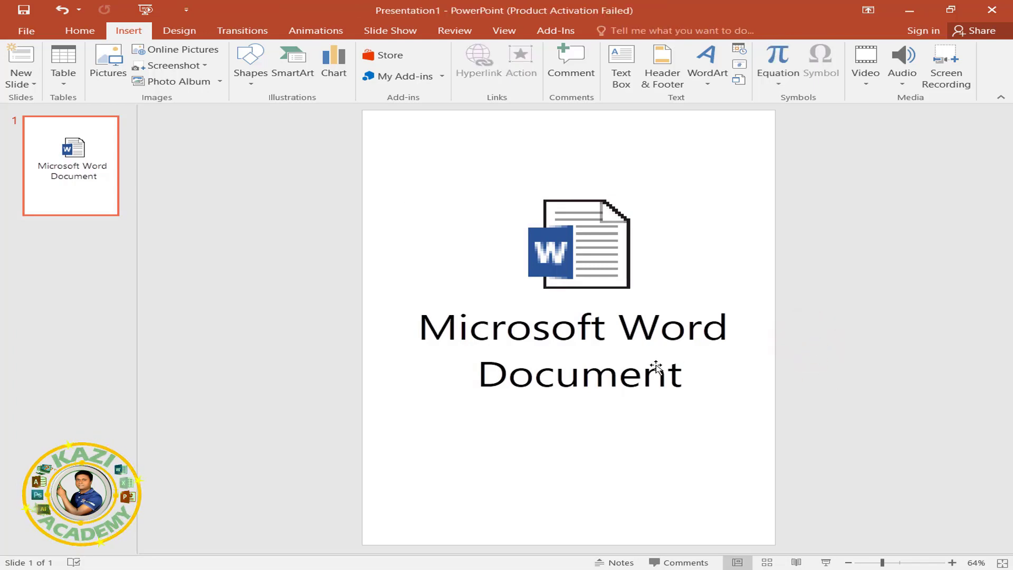
drag(606, 279, 618, 256)
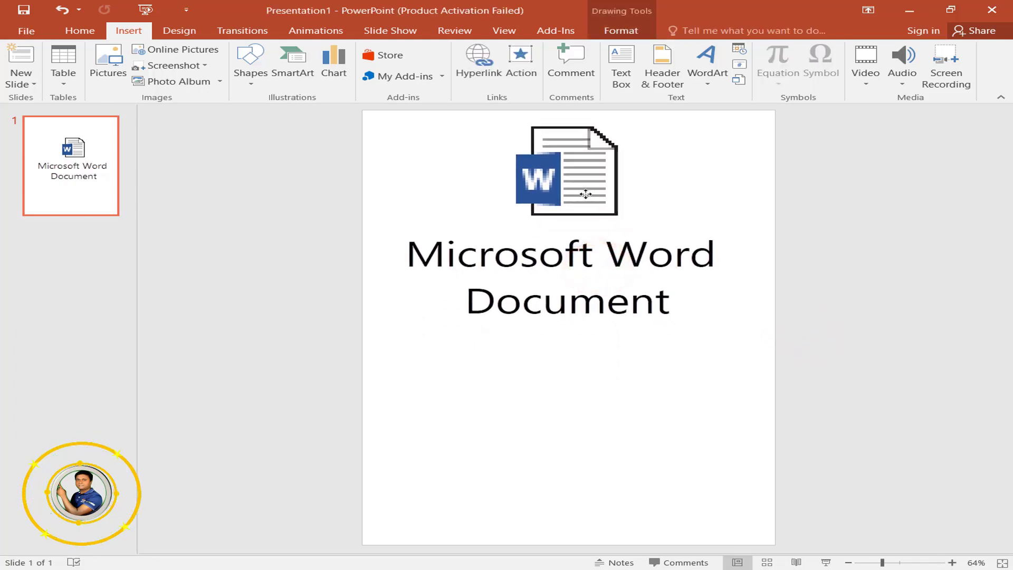